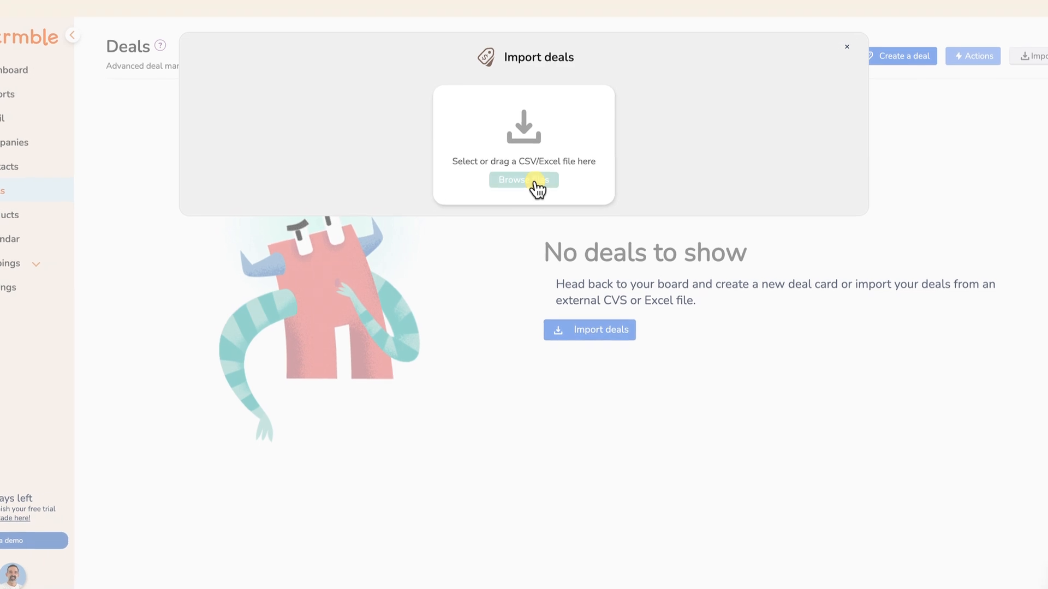
Load the Crmble Deals Data Import .csv file for the deal import and map the Company source field to the card description.
left_click(534, 182)
left_click(402, 157)
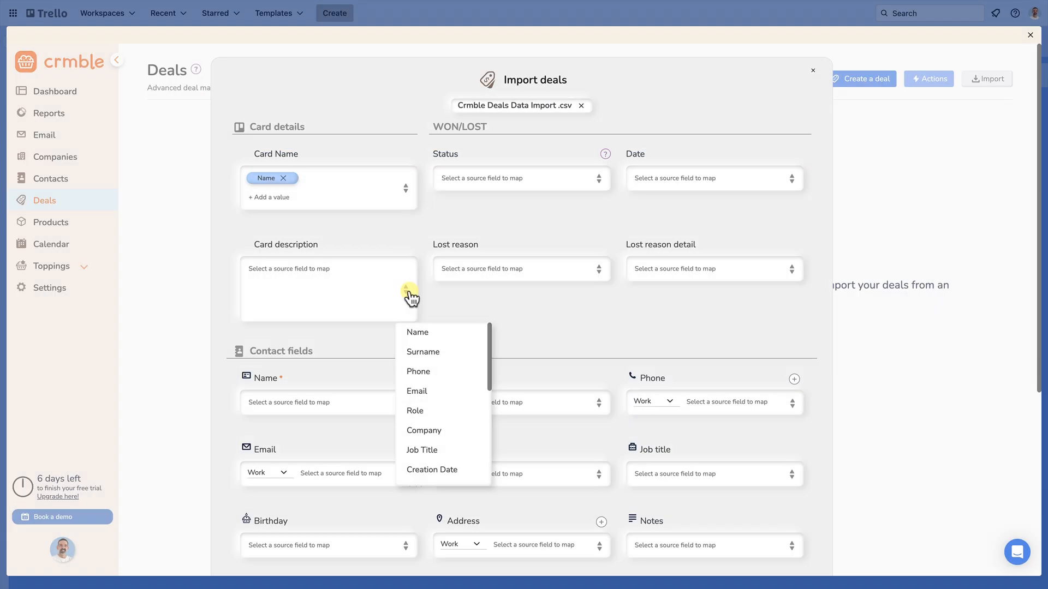
left_click(440, 428)
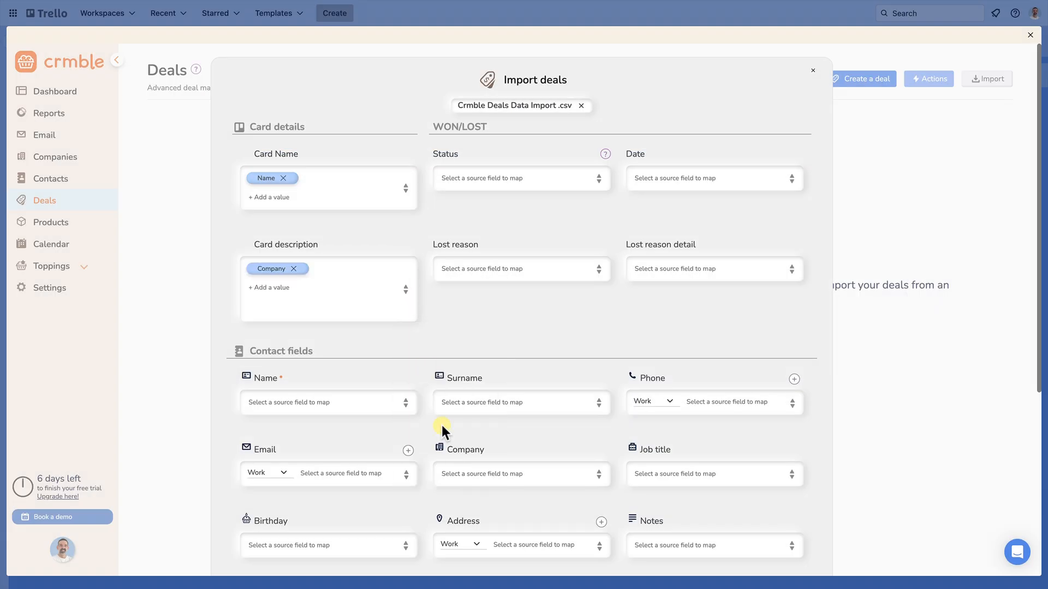
left_click(405, 299)
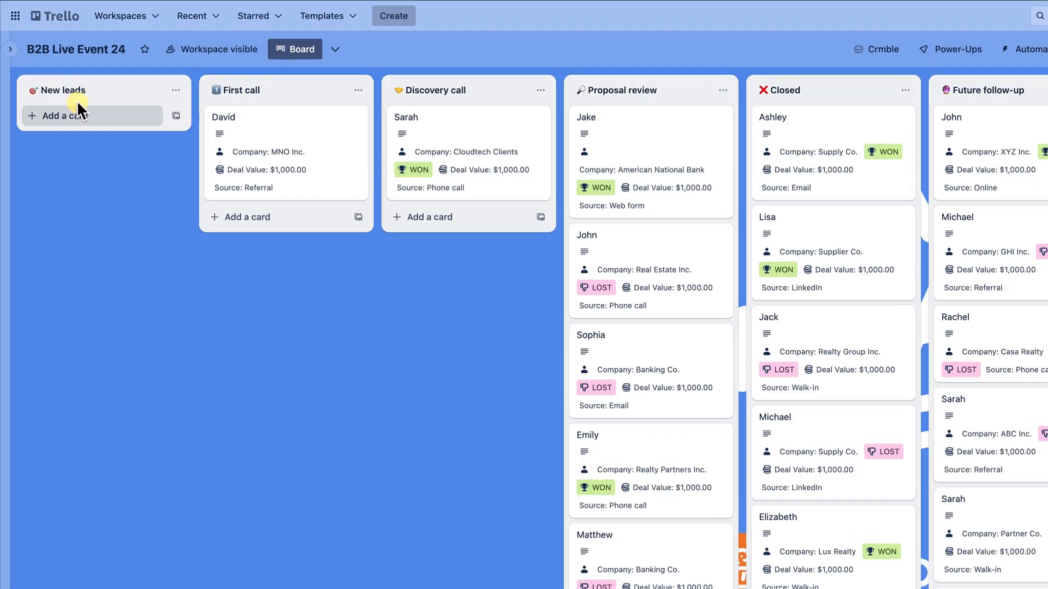
Add a card titled "New deal" to the New leads list of the B2B Live Event 24 Trello board and open it.
left_click(77, 101)
type("Ne")
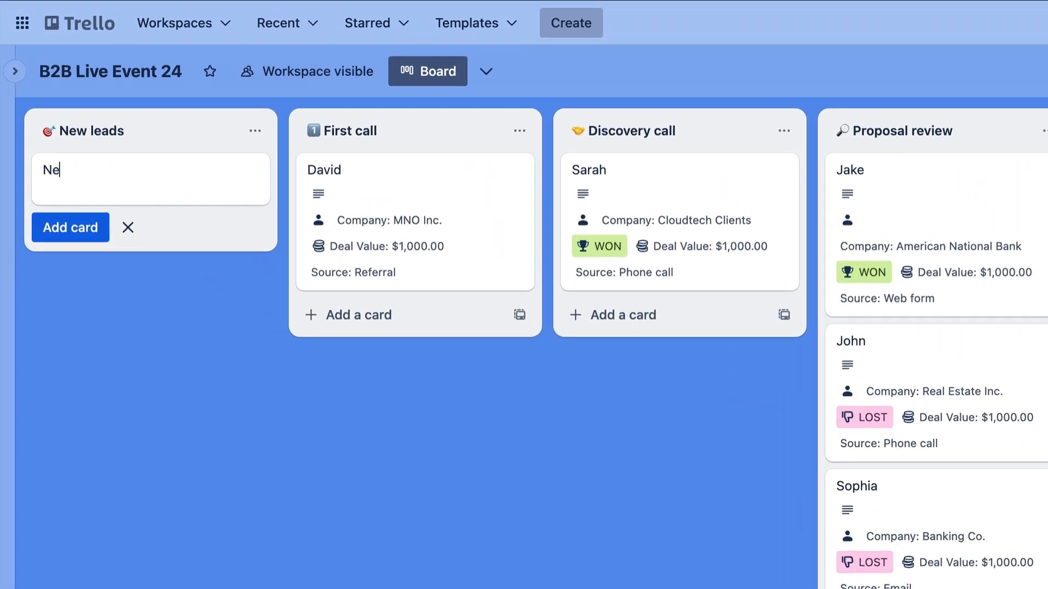
type("w deal")
key("Return")
left_click(172, 191)
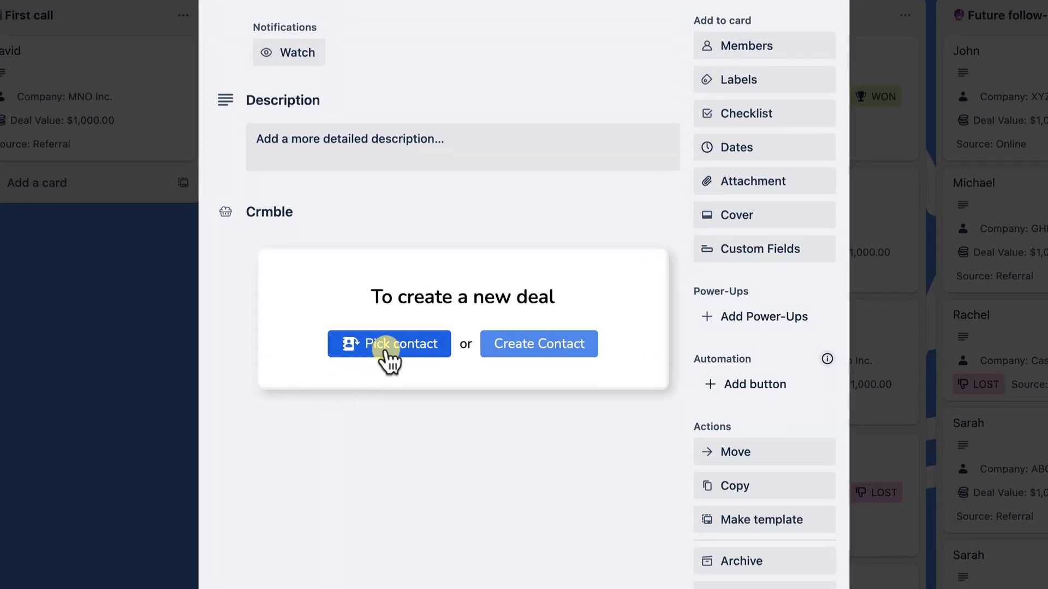
Link an existing contact to the new deal by searching the contacts for "Crmble", and look over the contact and deal details.
left_click(388, 347)
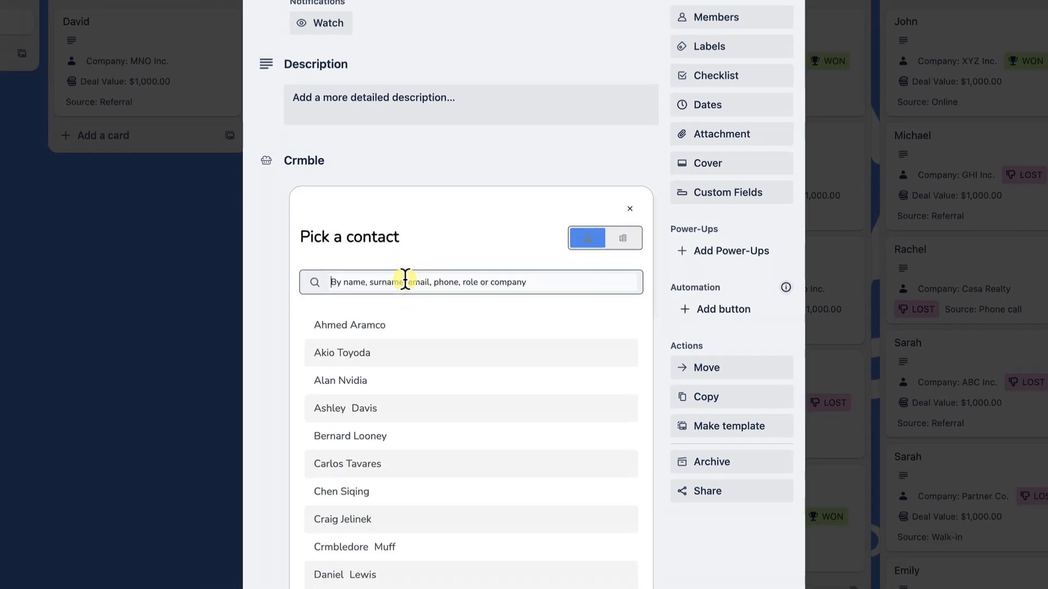
type("Crmble")
left_click(414, 277)
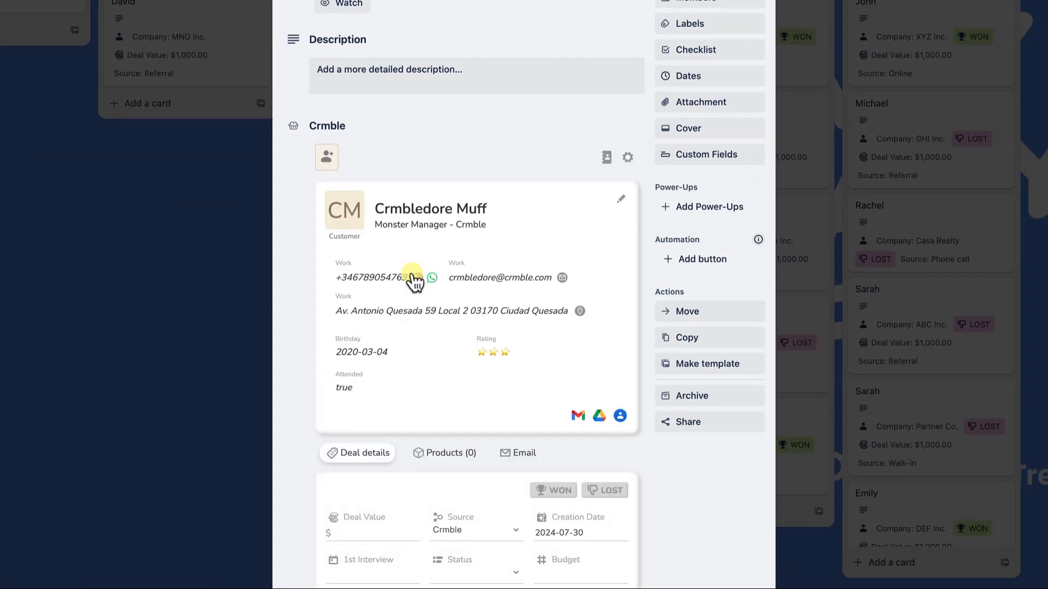
scroll(413, 277, "down", 2)
scroll(413, 277, "up", 2)
left_click(718, 42)
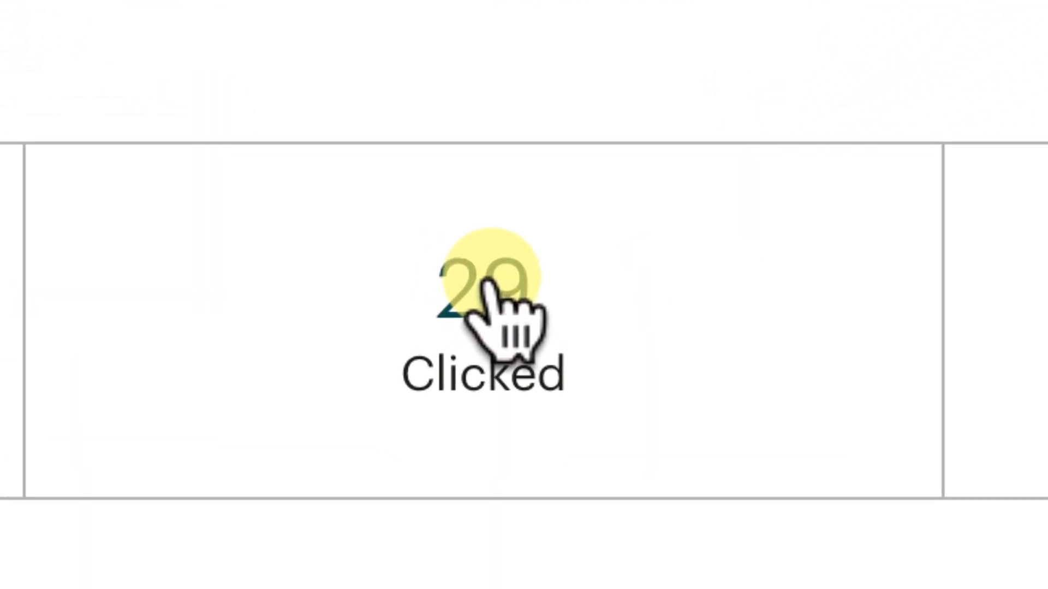
Examine the email campaign report's click performance, including the total and unique clicks per link.
left_click(483, 281)
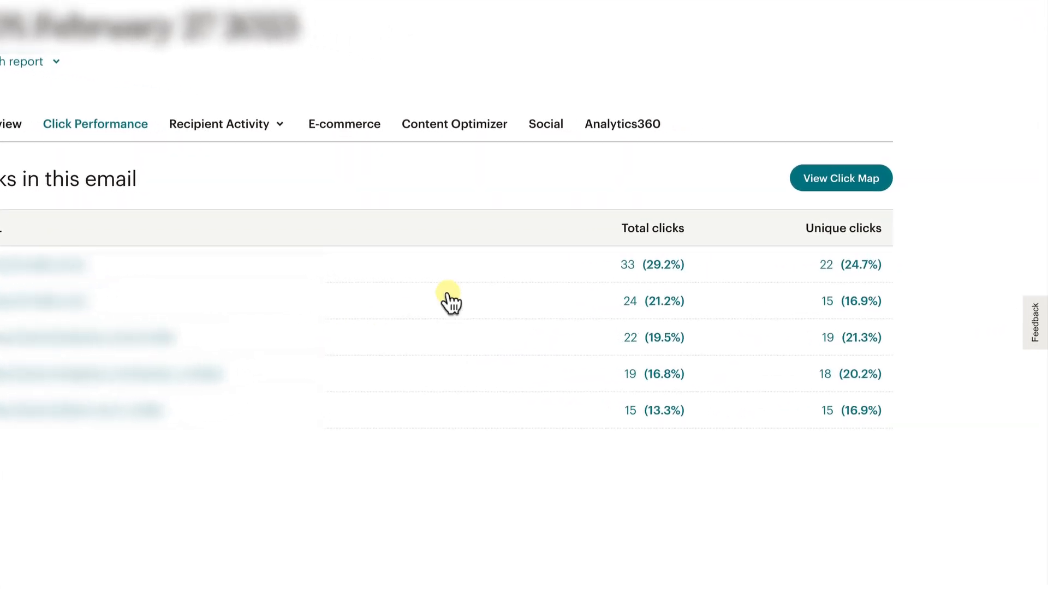
left_click(784, 275)
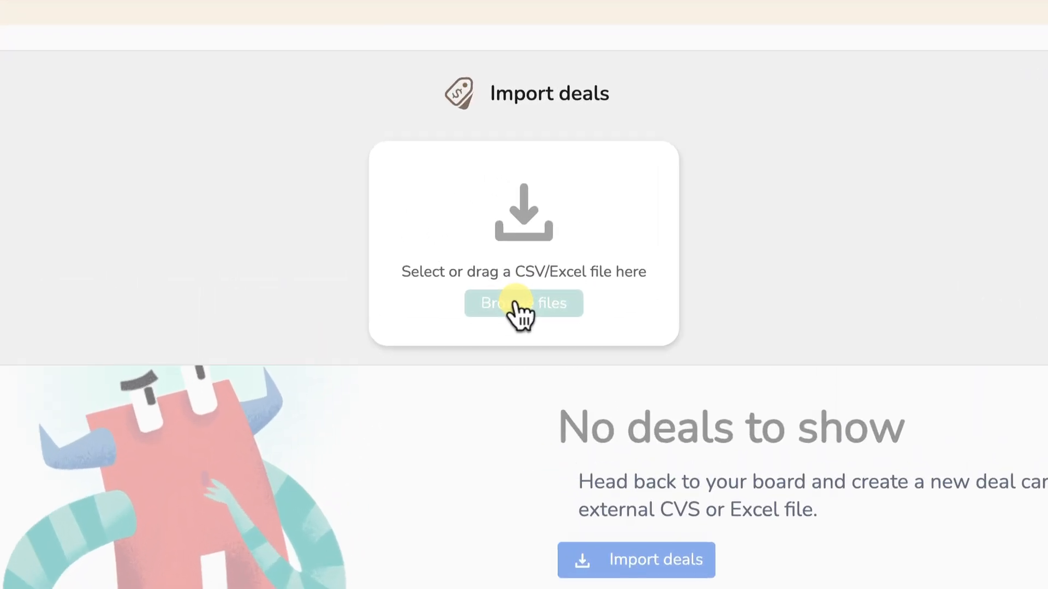
Load the Mail Campaig Clickers.csv file from the Downloads folder into Crmble's deal import.
left_click(519, 302)
left_click(322, 211)
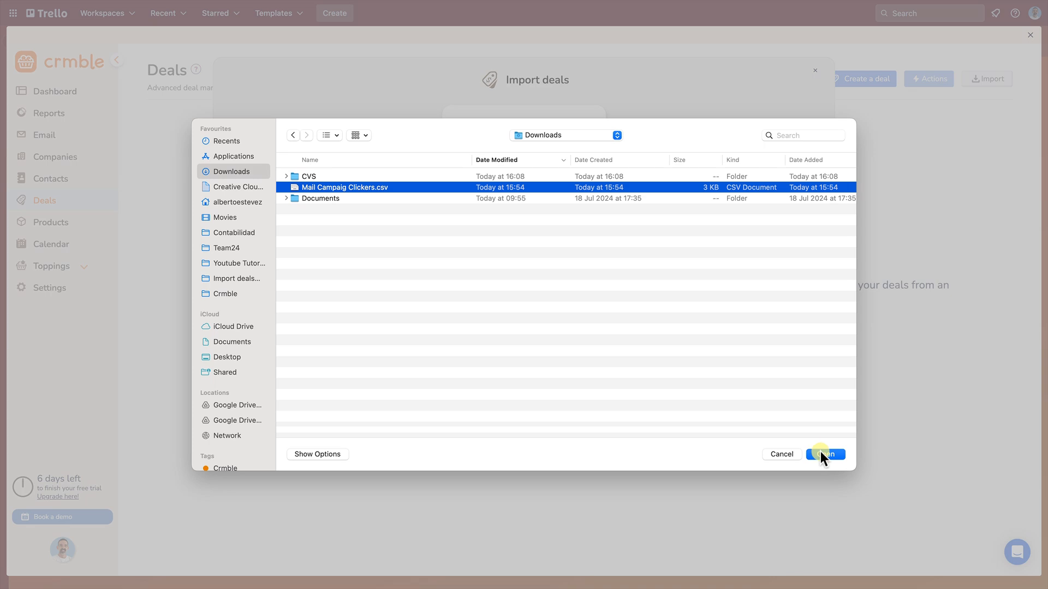
left_click(821, 453)
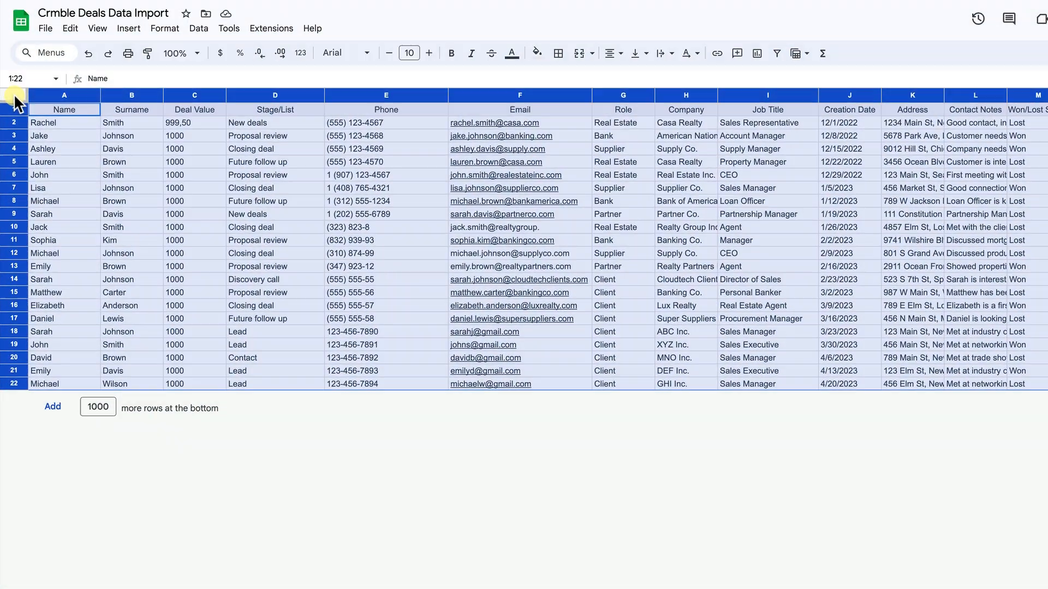
Examine the Crmble Deals Data Import spreadsheet in Google Sheets, reviewing all its columns and highlighting Surname, Deal Value and Stage/List.
scroll(417, 203, "right", 5)
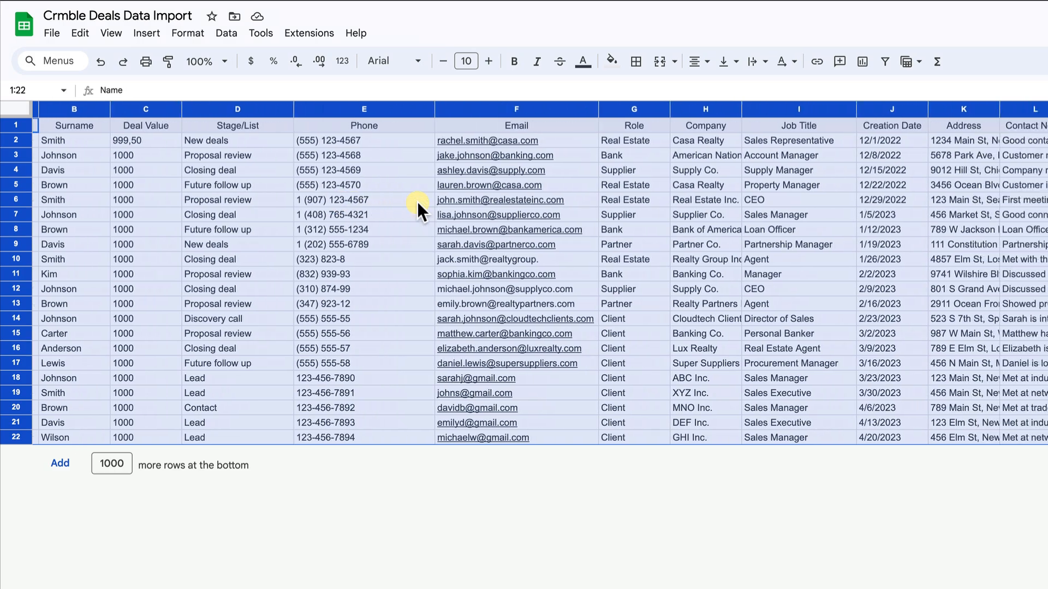
scroll(417, 201, "right", 4)
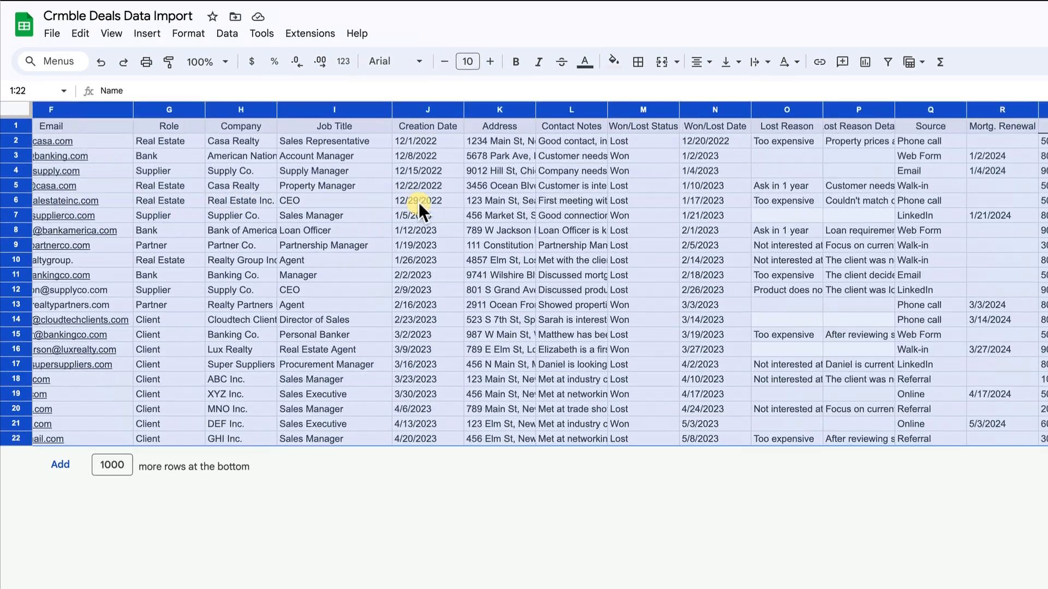
scroll(424, 205, "left", 5)
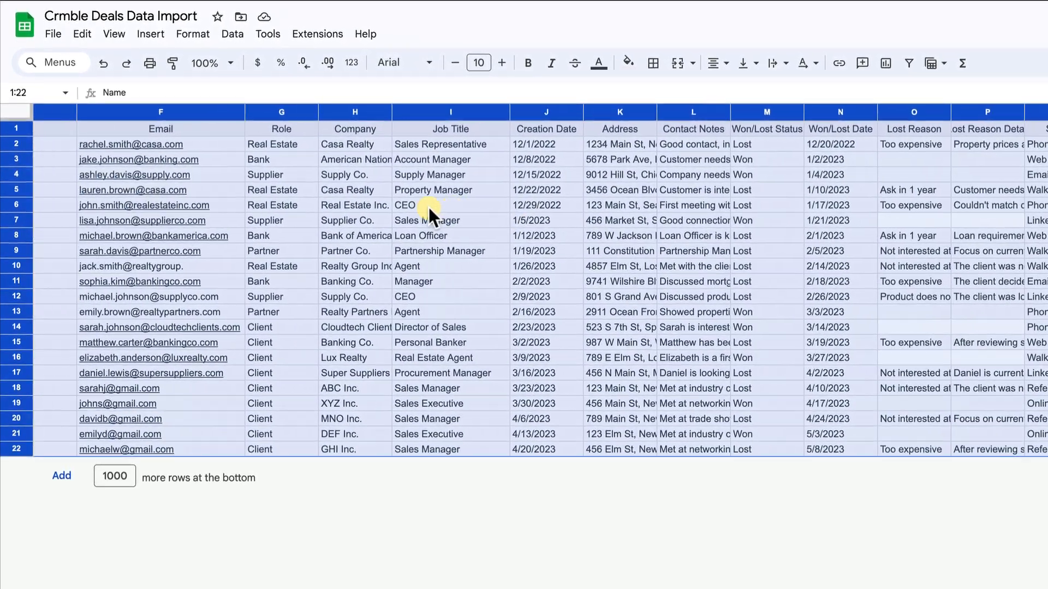
scroll(434, 209, "left", 2)
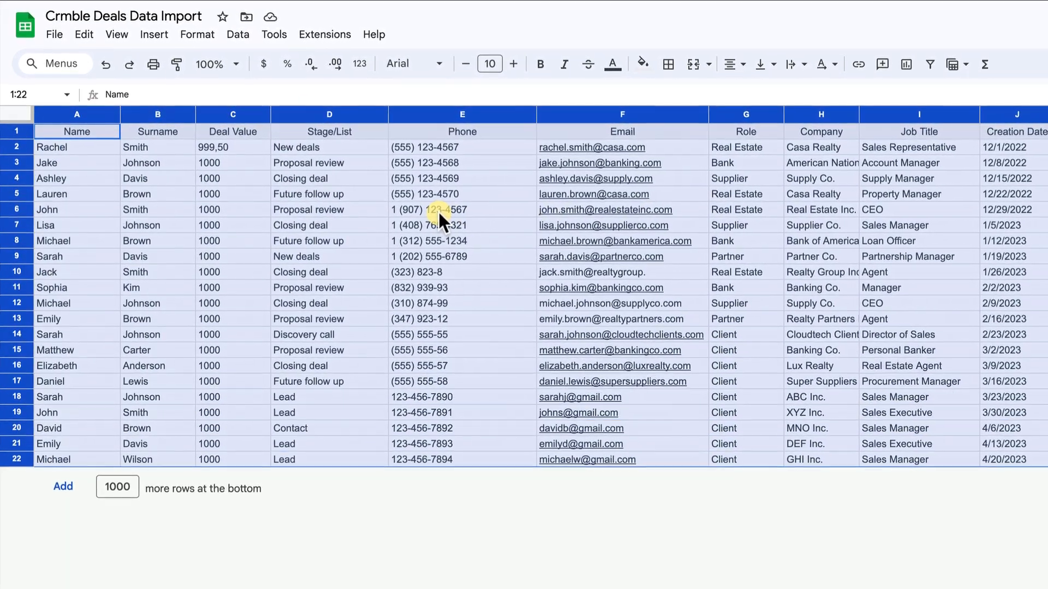
left_click(103, 129)
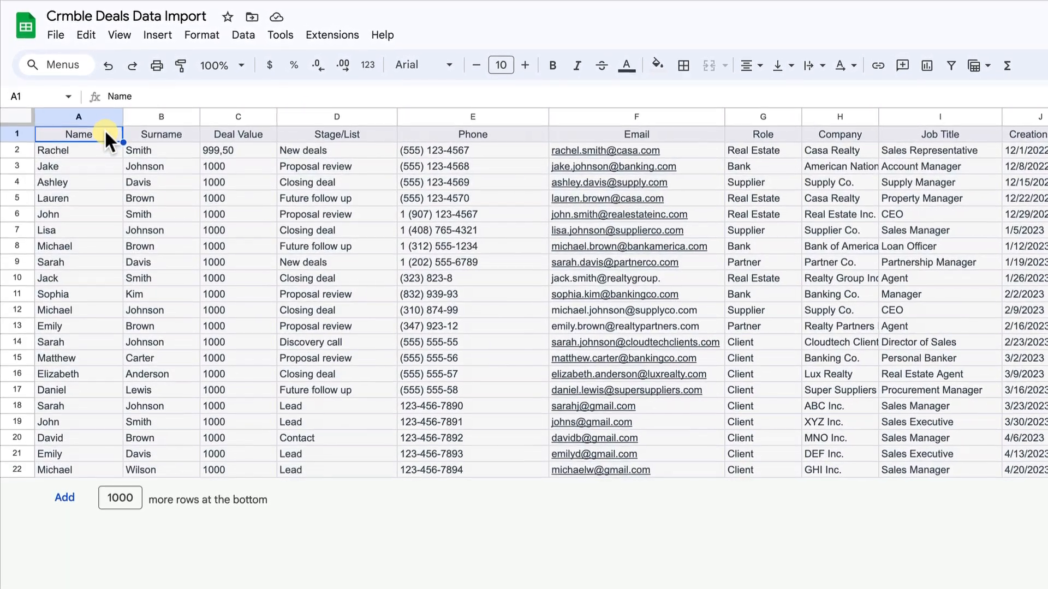
left_click(170, 117)
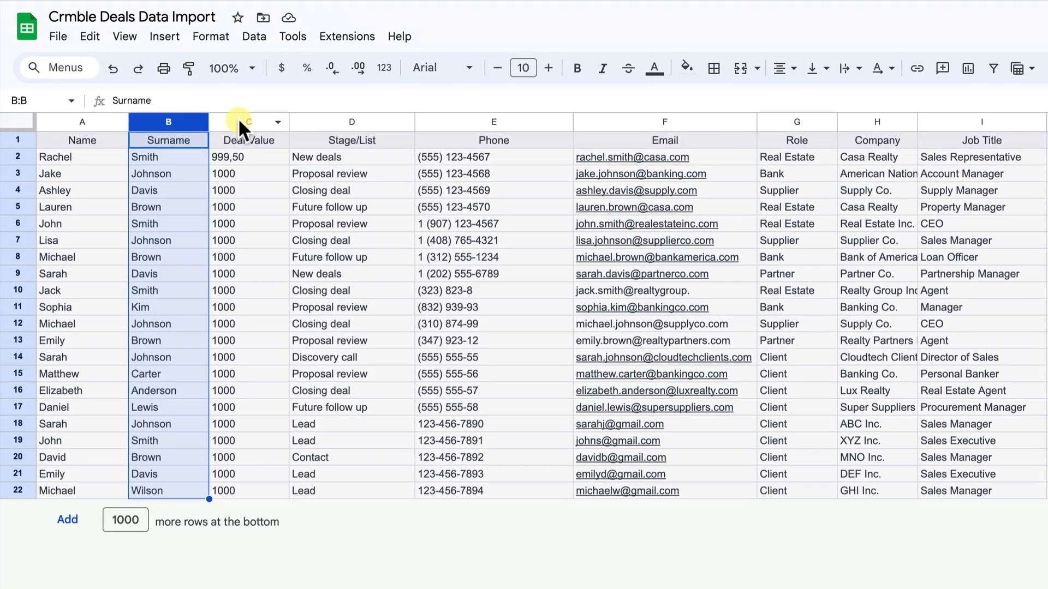
left_click(237, 118)
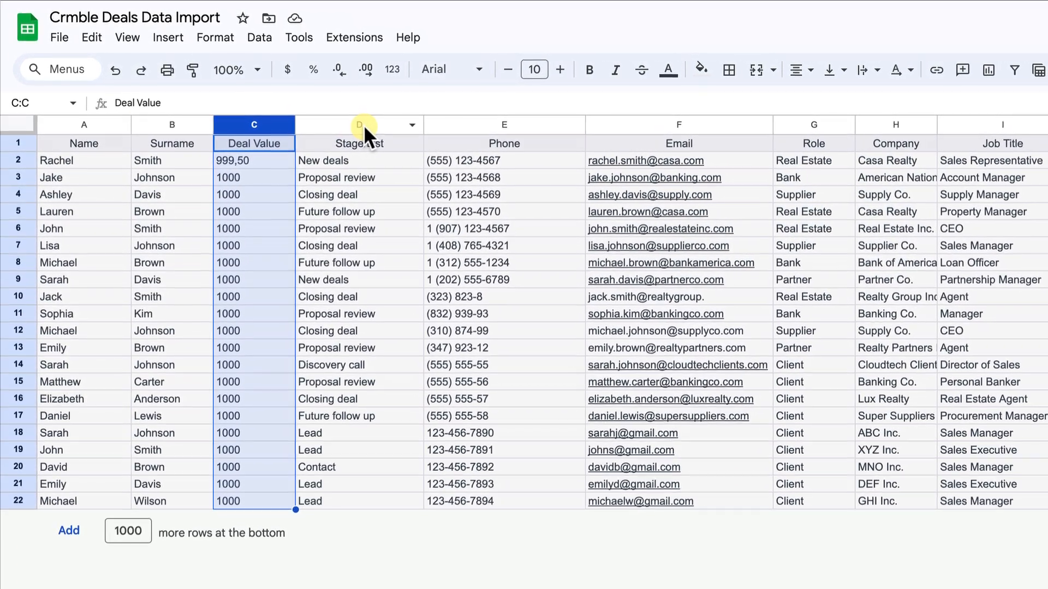
left_click(362, 124)
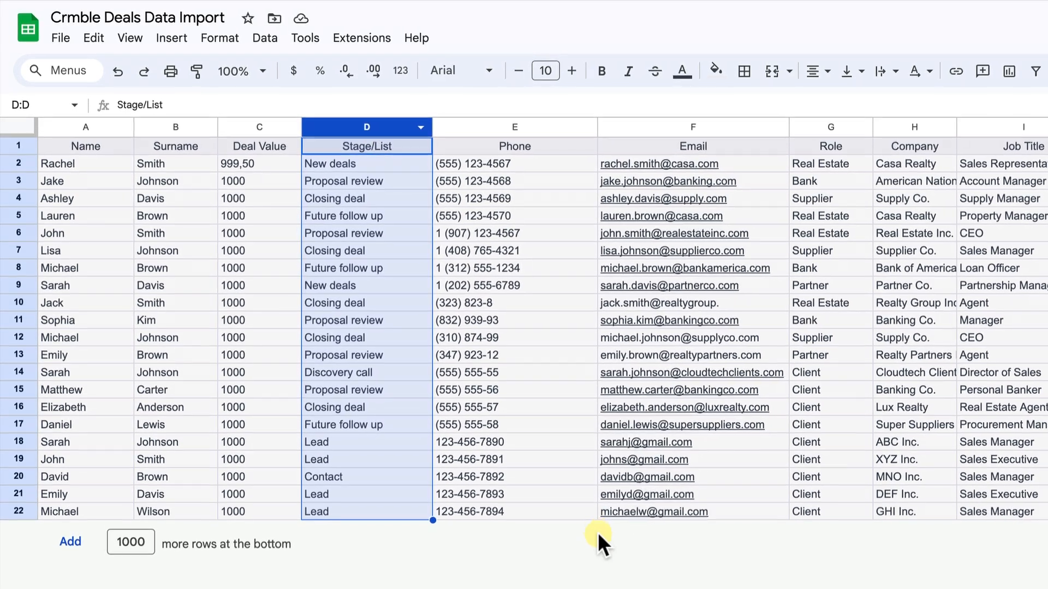
left_click(600, 508)
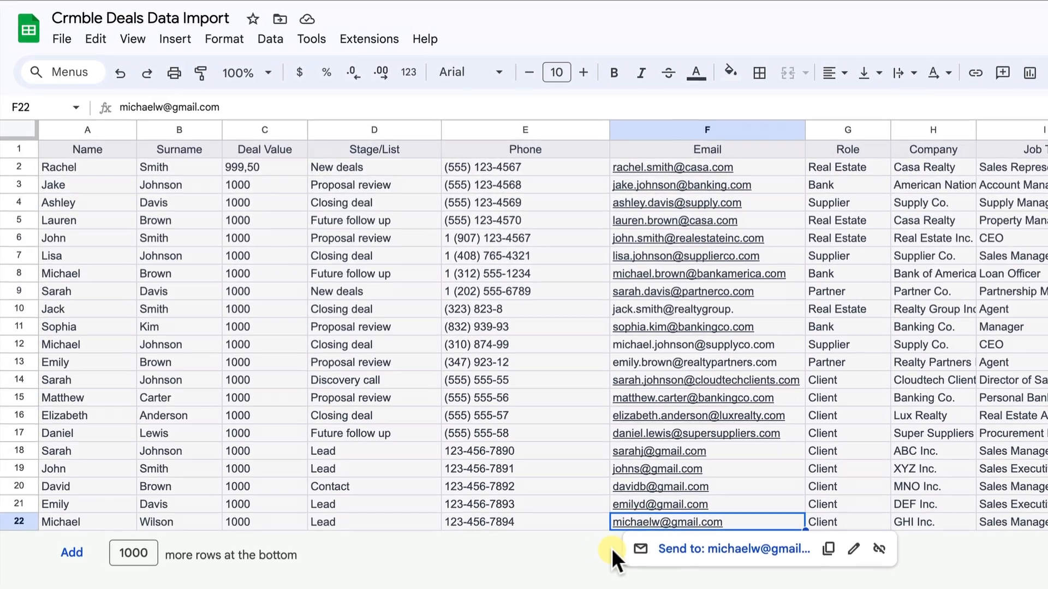
key("Left")
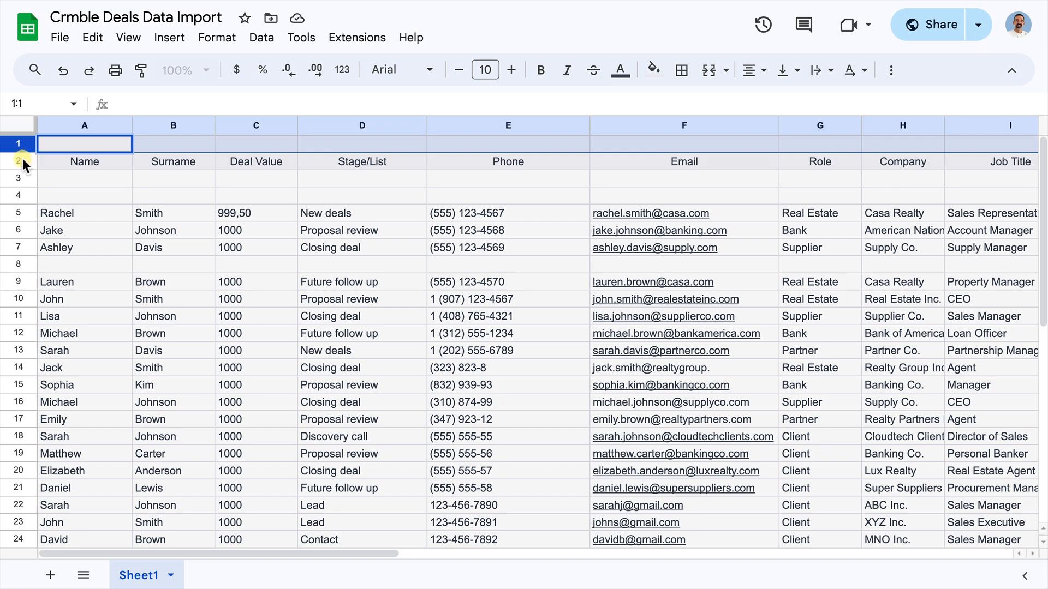
Delete the blank row 1 above the header row so the column titles come first.
left_click(22, 159)
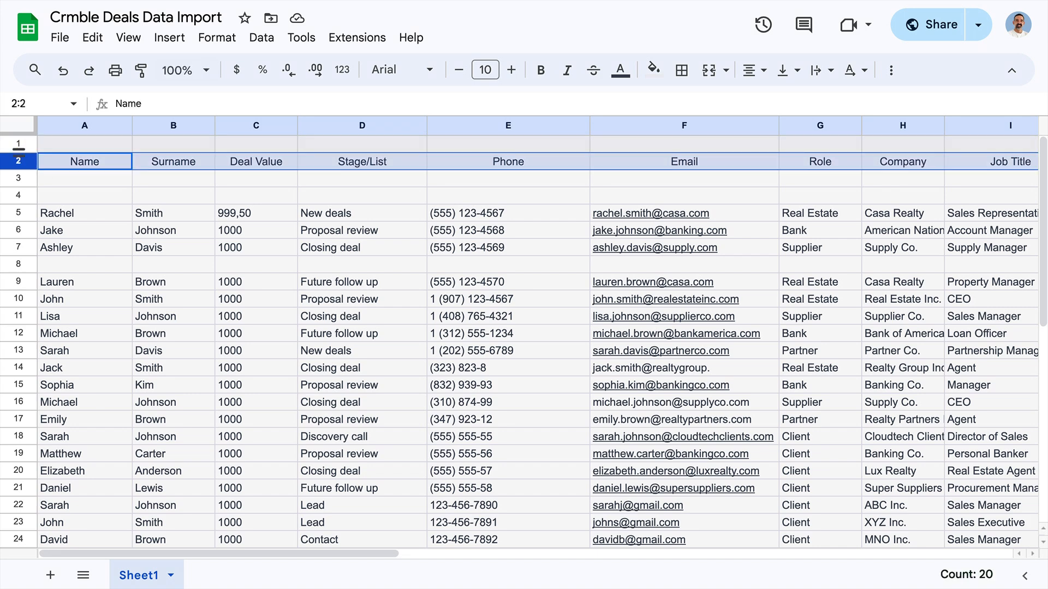
left_click(20, 144)
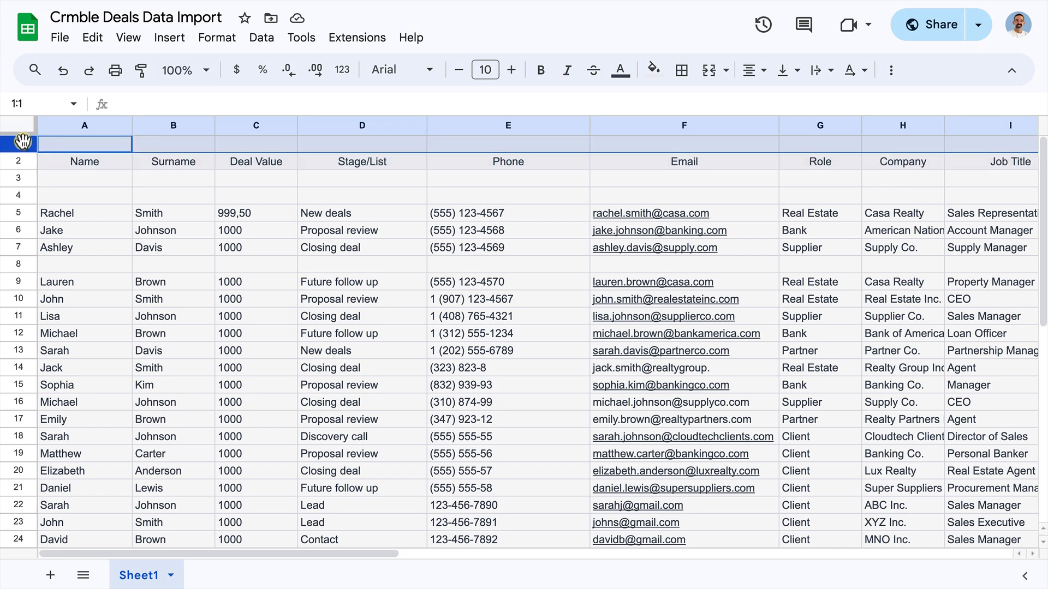
right_click(23, 142)
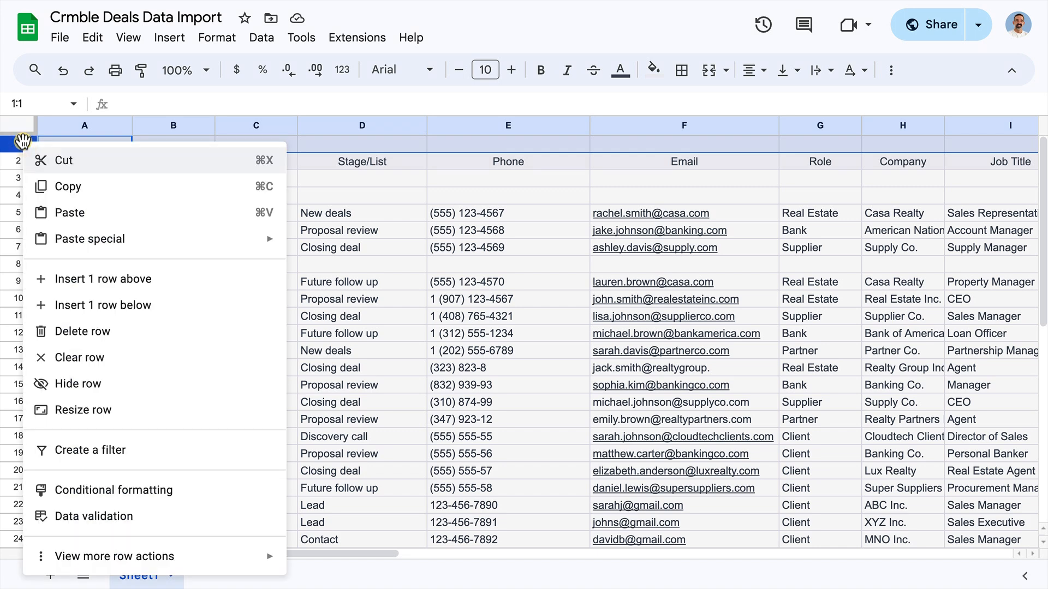
left_click(82, 330)
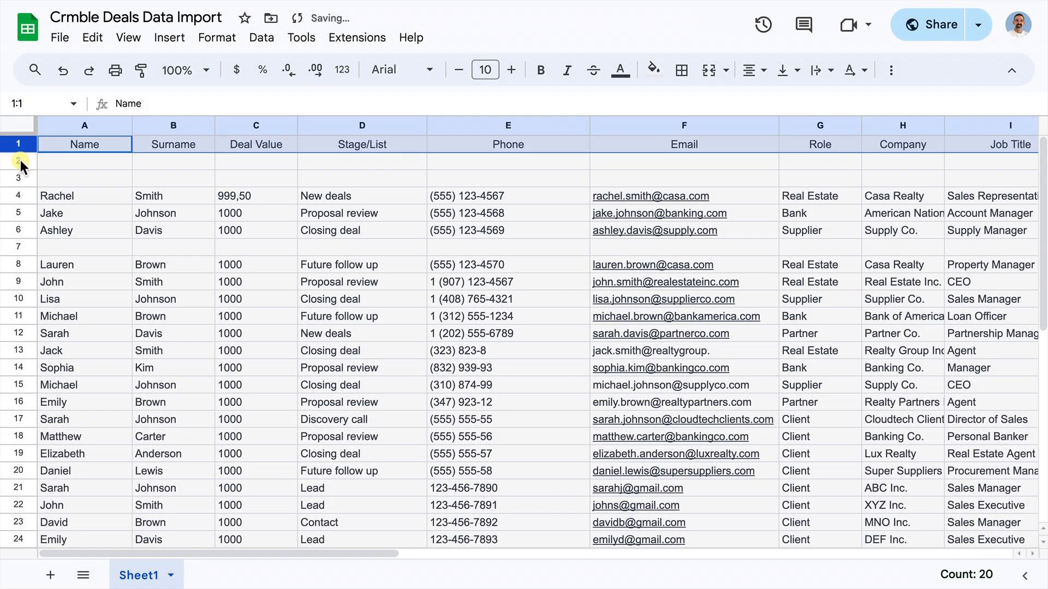
Delete the blank rows 2 and 3 below the header, and the remaining blank row 5 between the deal records.
left_click(19, 160)
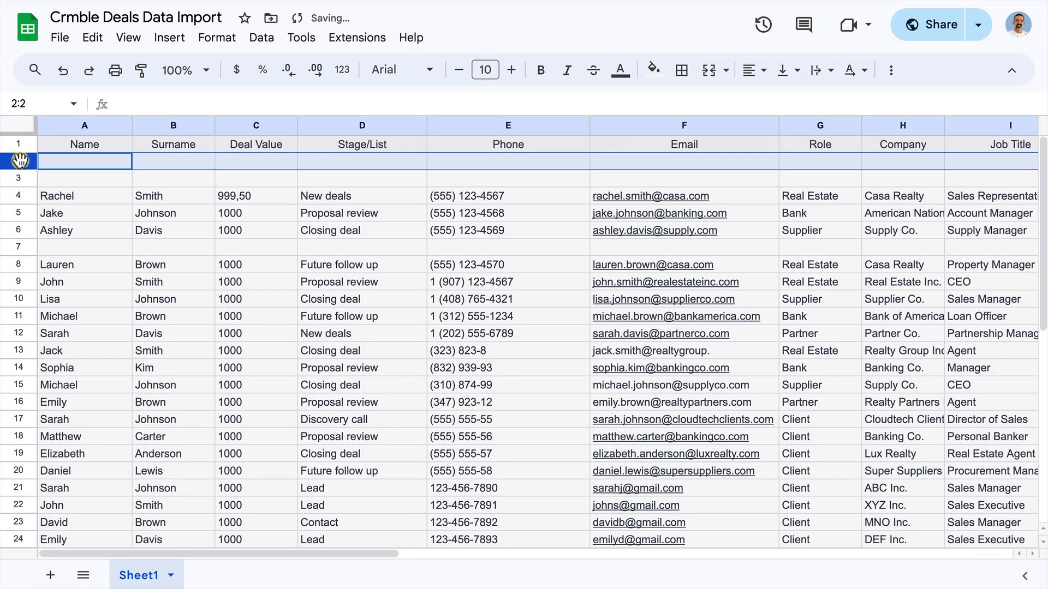
left_click(23, 176, "shift")
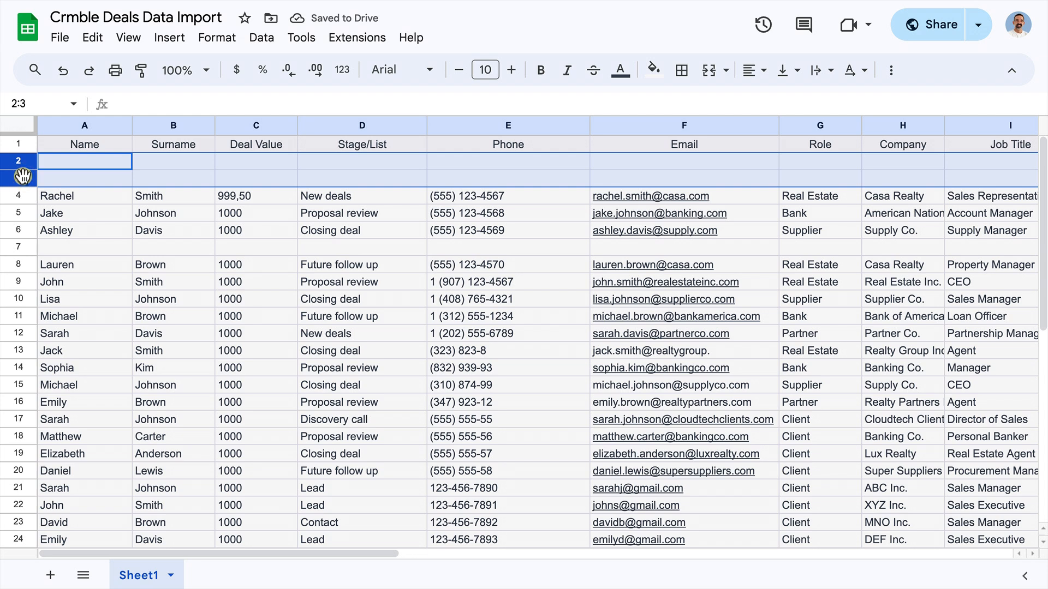
right_click(23, 177)
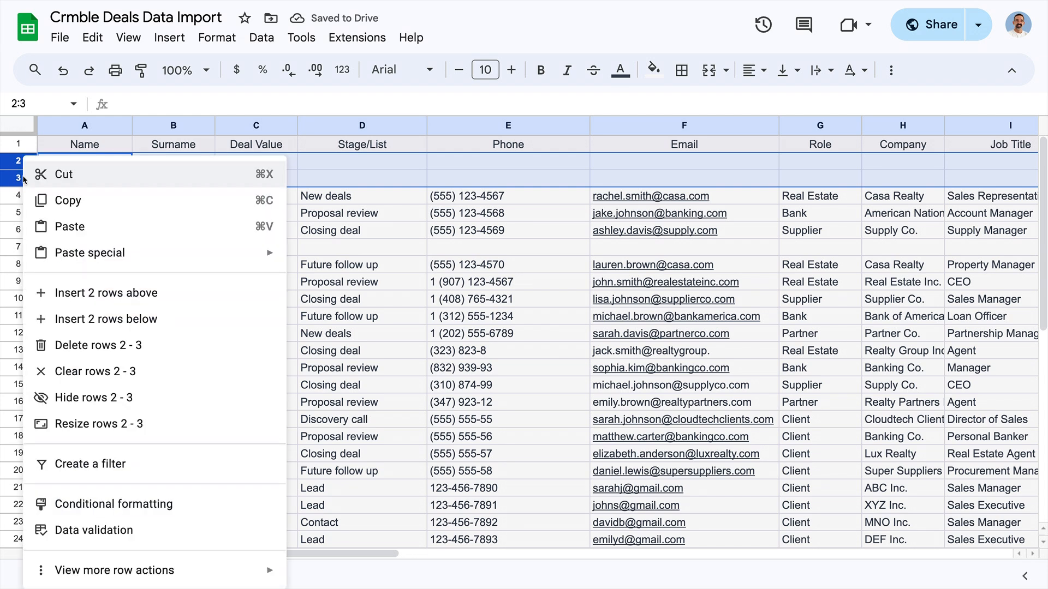
left_click(101, 347)
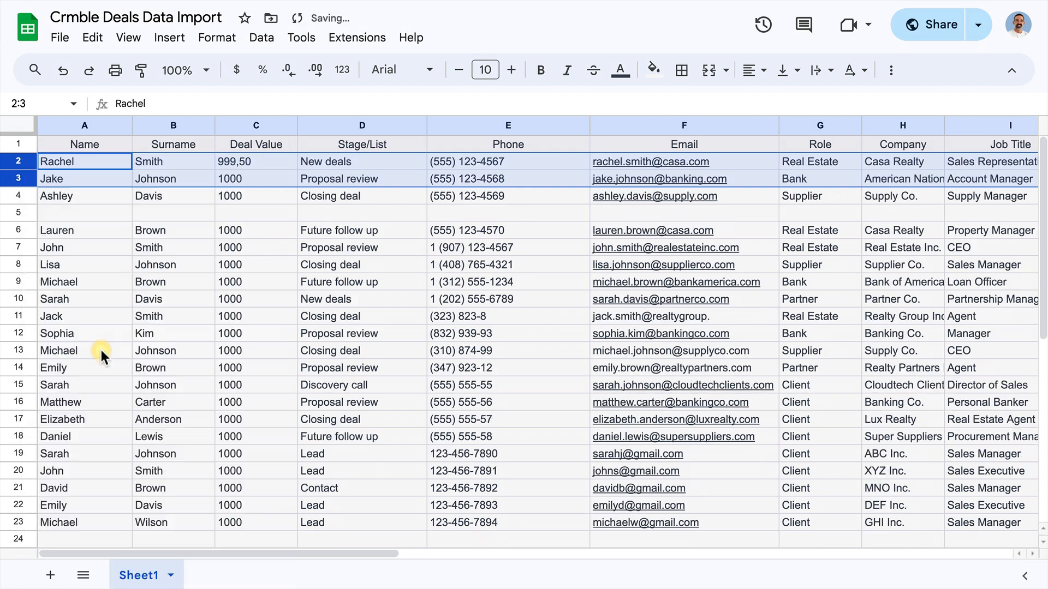
right_click(18, 220)
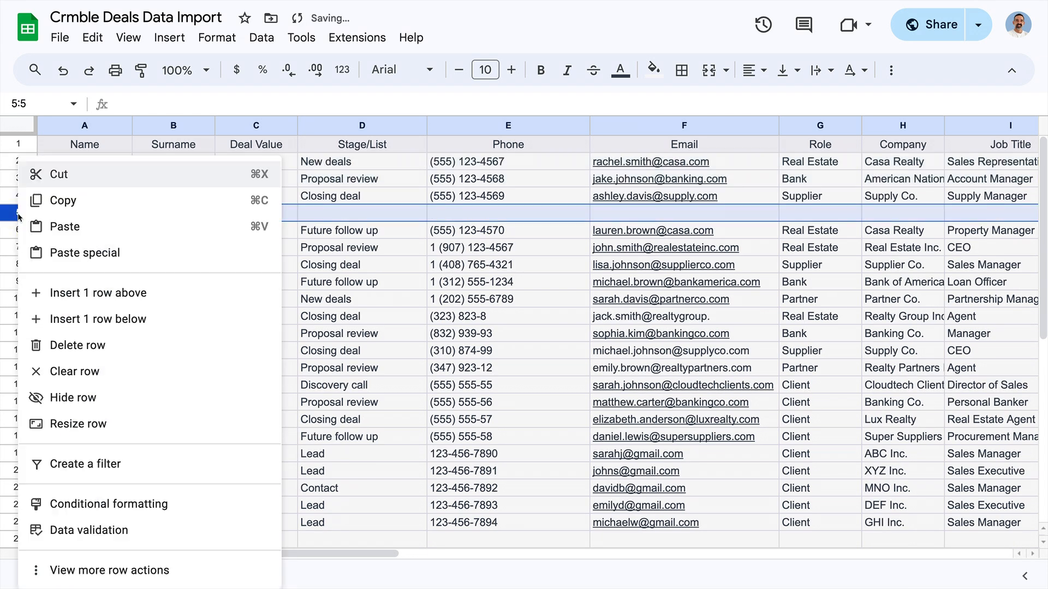
left_click(76, 346)
Delete the empty rows 23 to 42 below the last deal record.
scroll(69, 446, "down", 5)
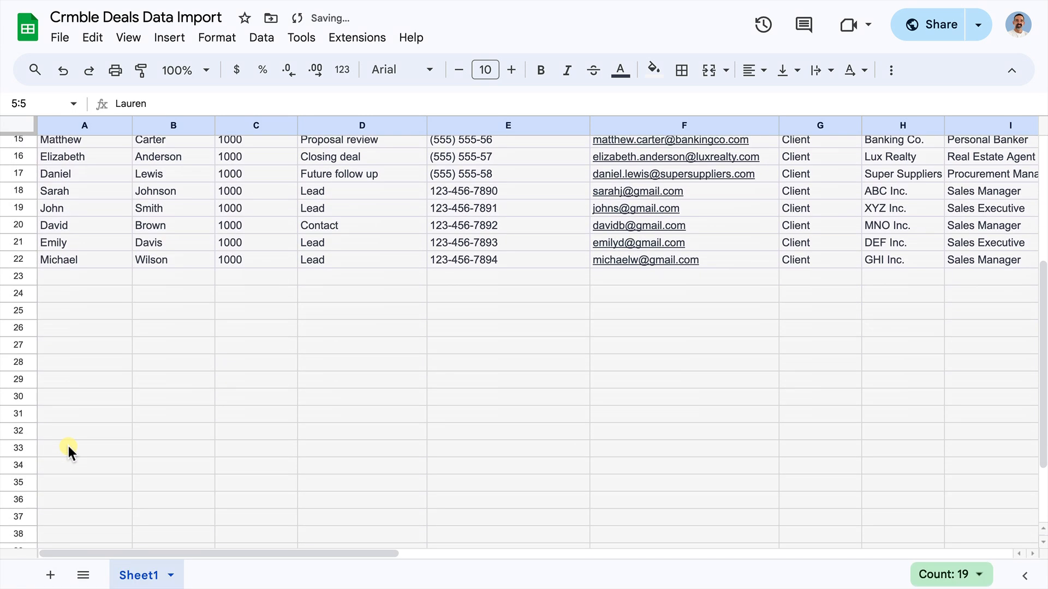
scroll(67, 446, "down", 1)
left_click(19, 211)
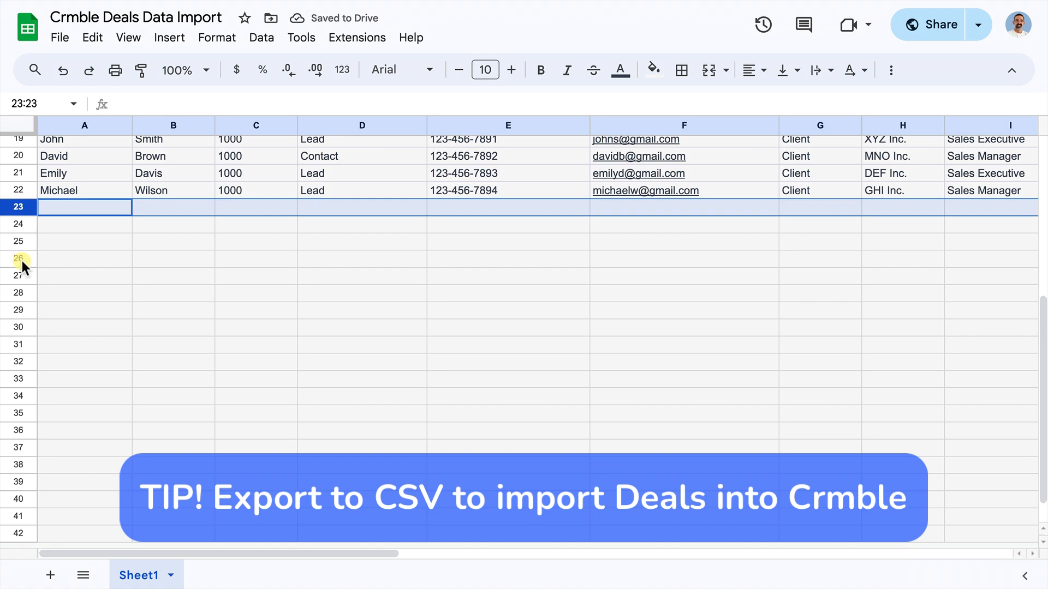
scroll(22, 283, "down", 1)
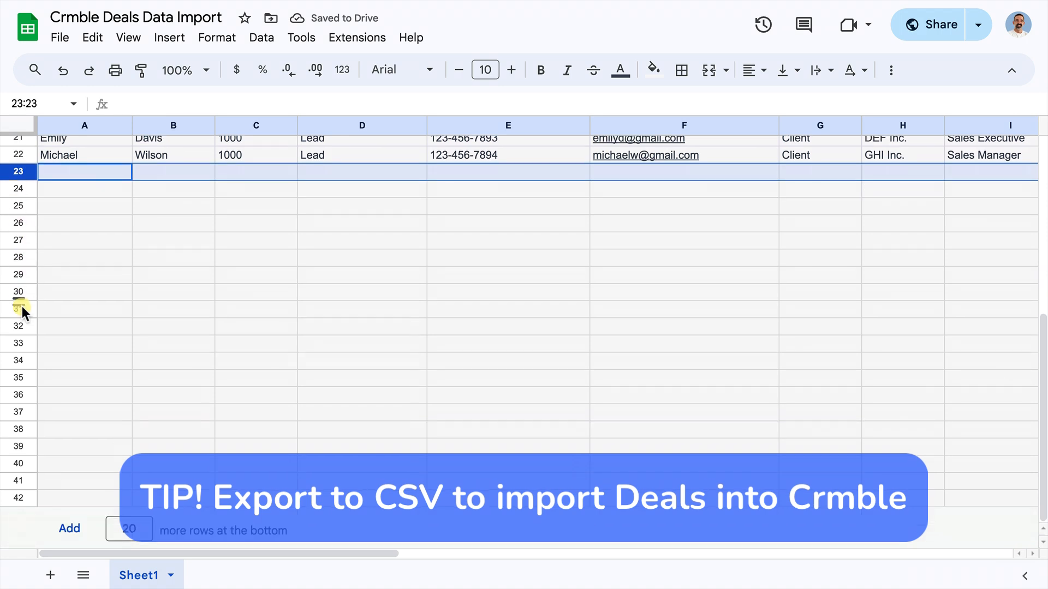
left_click(19, 505, "shift")
right_click(19, 505)
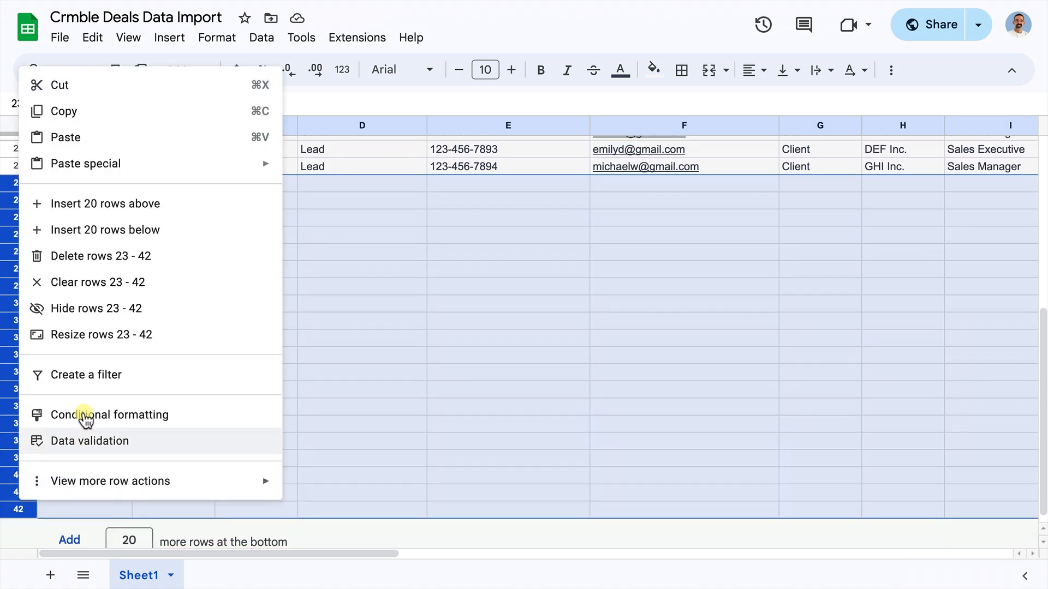
left_click(91, 260)
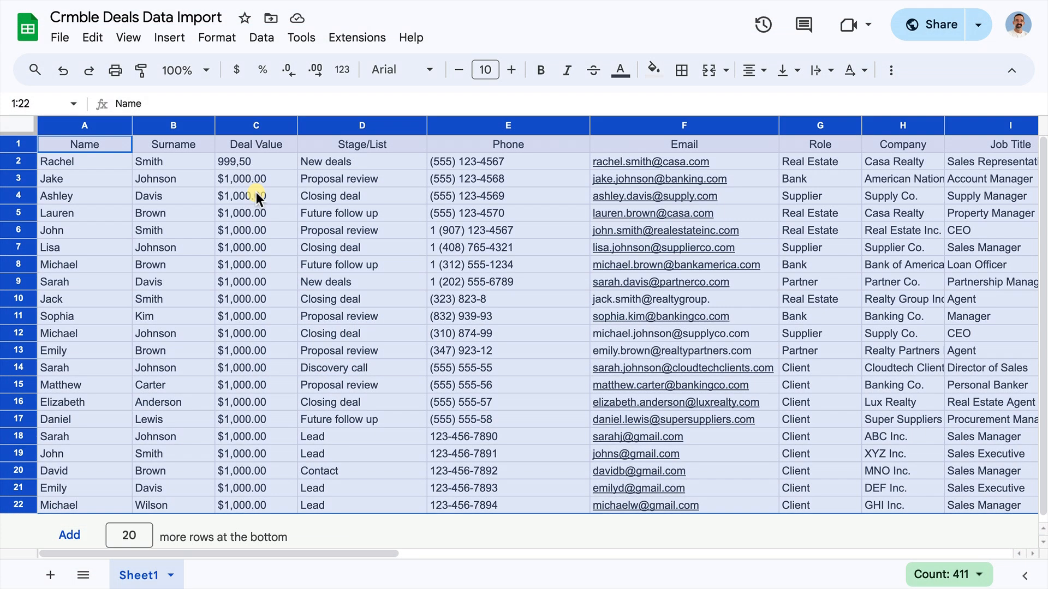
Apply the Number format to the Deal Value column in place of Currency.
left_click(247, 124)
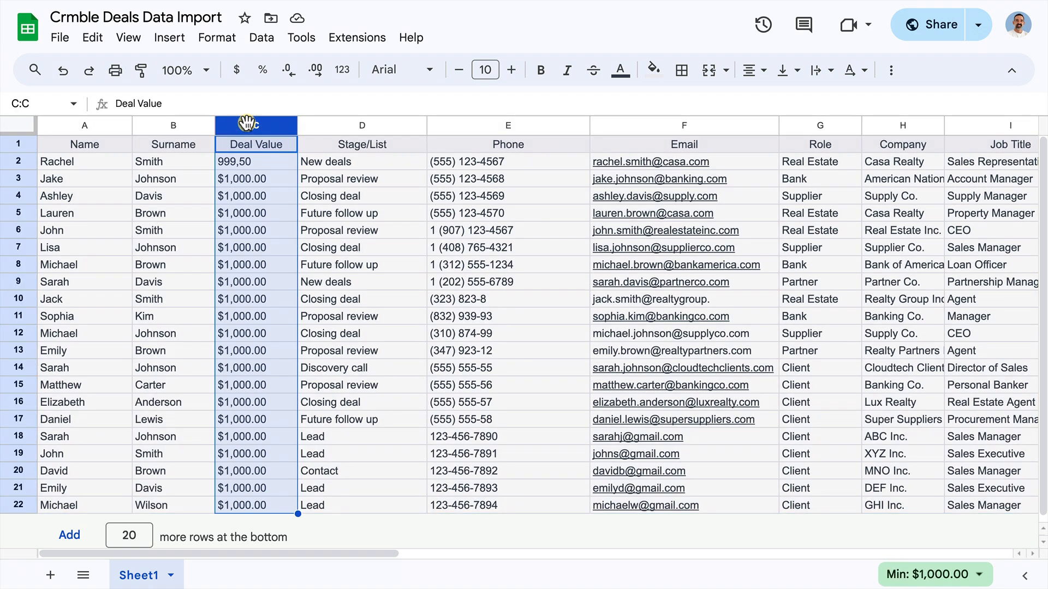
left_click(221, 38)
mouse_move(238, 109)
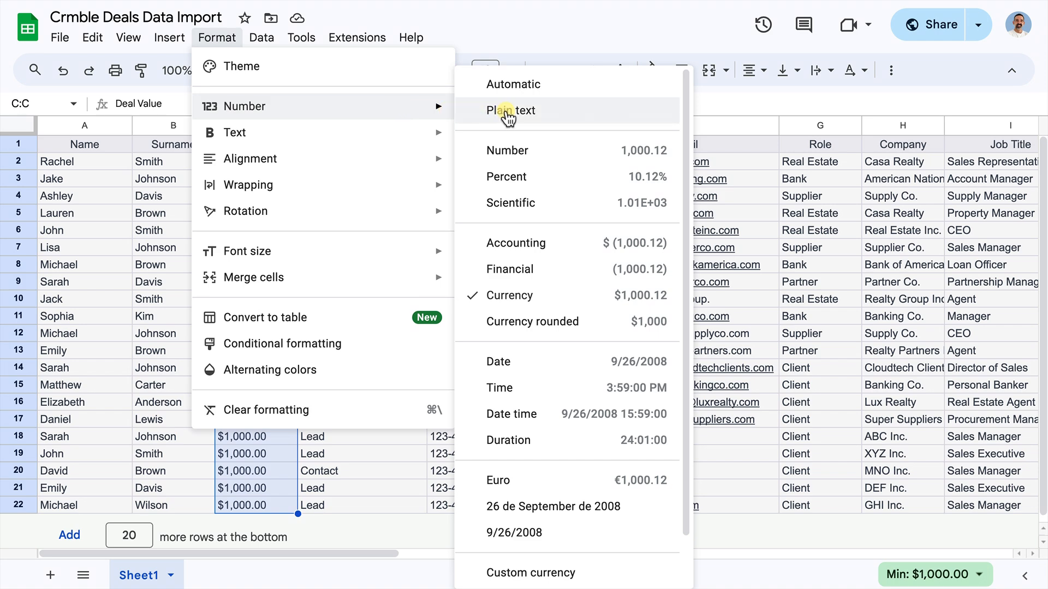
left_click(505, 147)
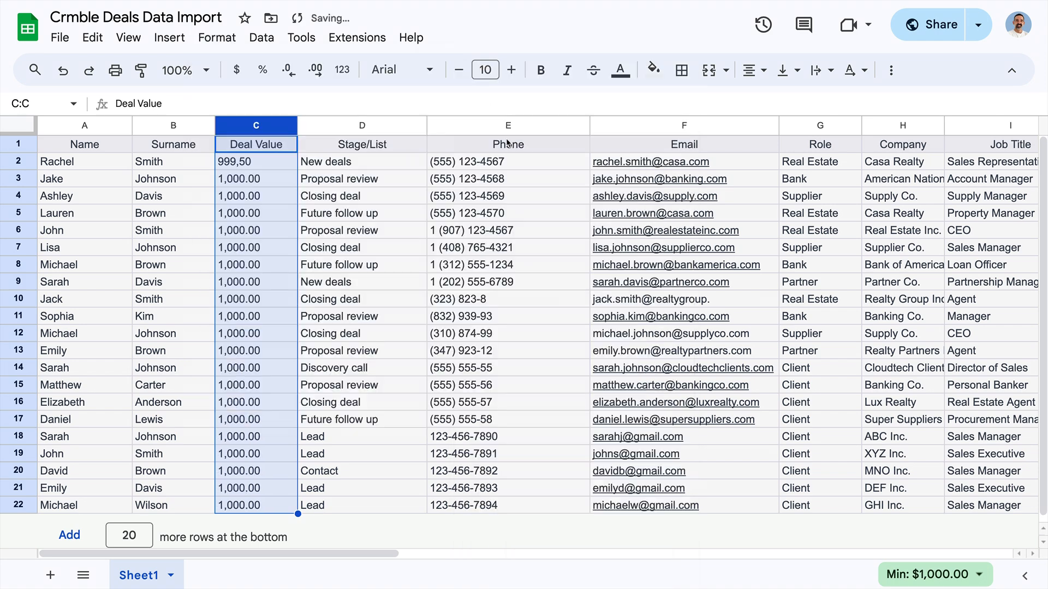
Set the Deal Value column's number format to Automatic so its values carry no separators or decimals.
left_click(233, 181)
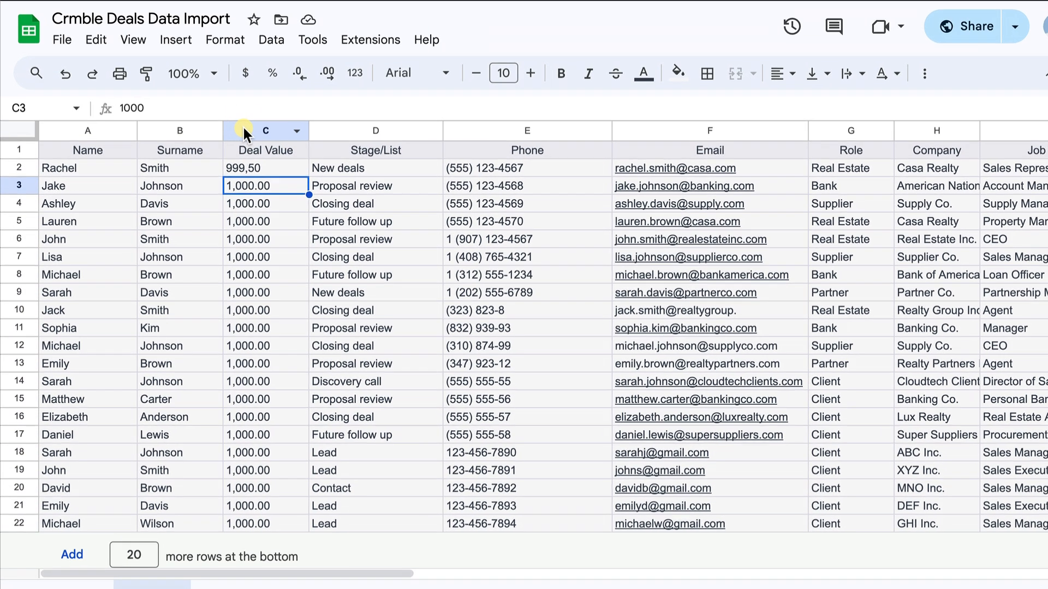
left_click(240, 125)
left_click(245, 43)
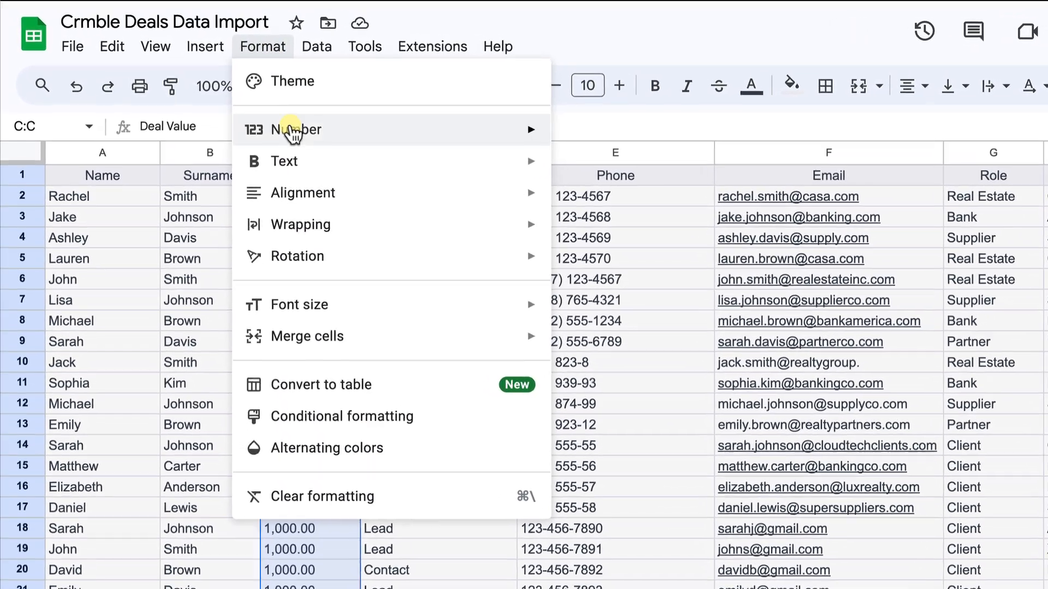
mouse_move(281, 123)
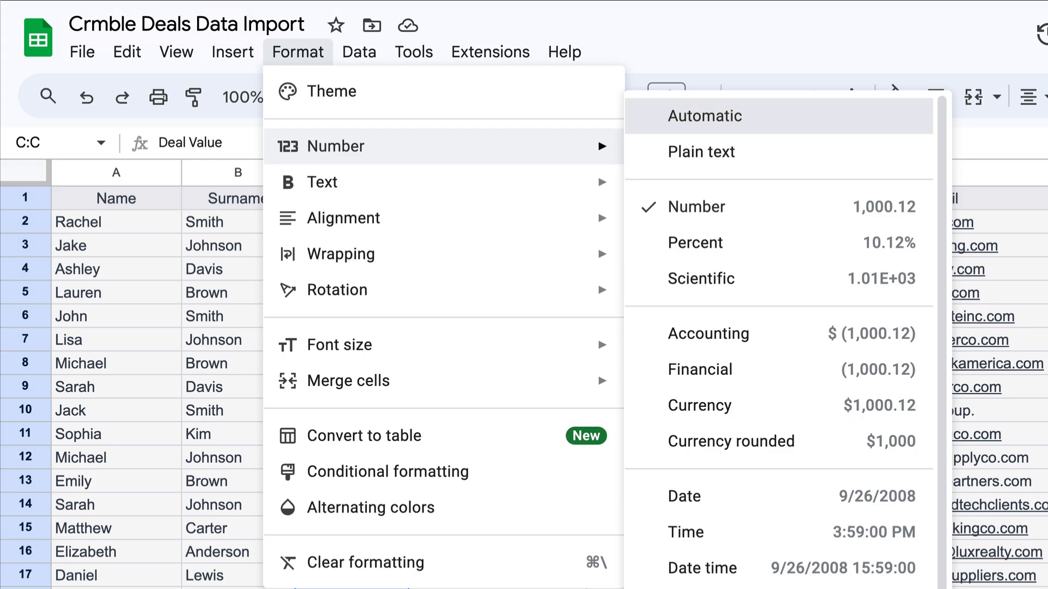
left_click(704, 115)
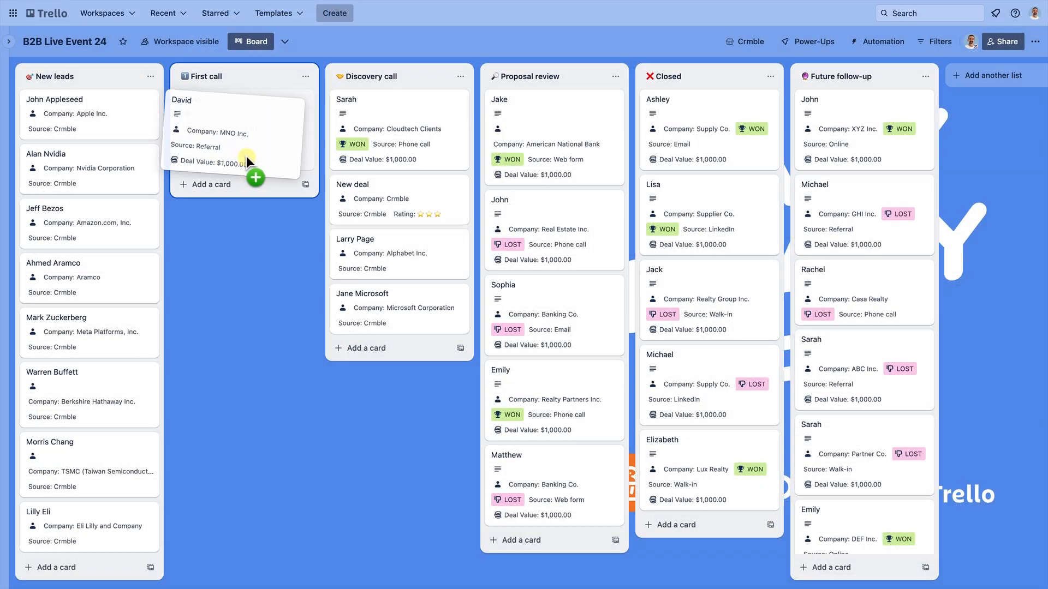
Move the MNO Inc. deal card to the First call list on the B2B Live Event 24 Trello board.
left_click_drag(218, 155, 295, 146)
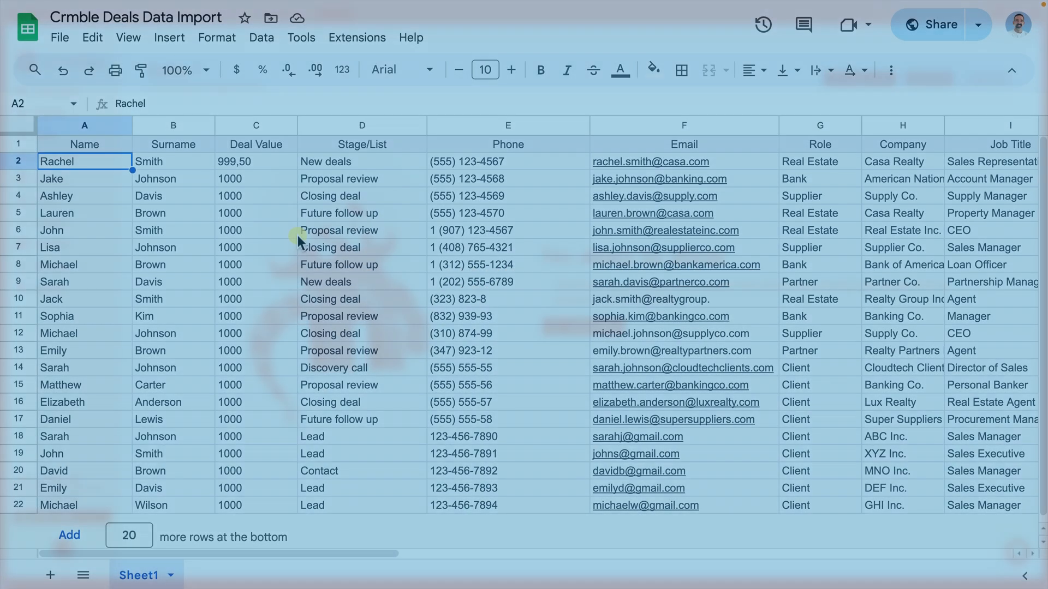
Examine the Creation Date column in the deals spreadsheet and the format options for its first date.
scroll(297, 234, "right", 3)
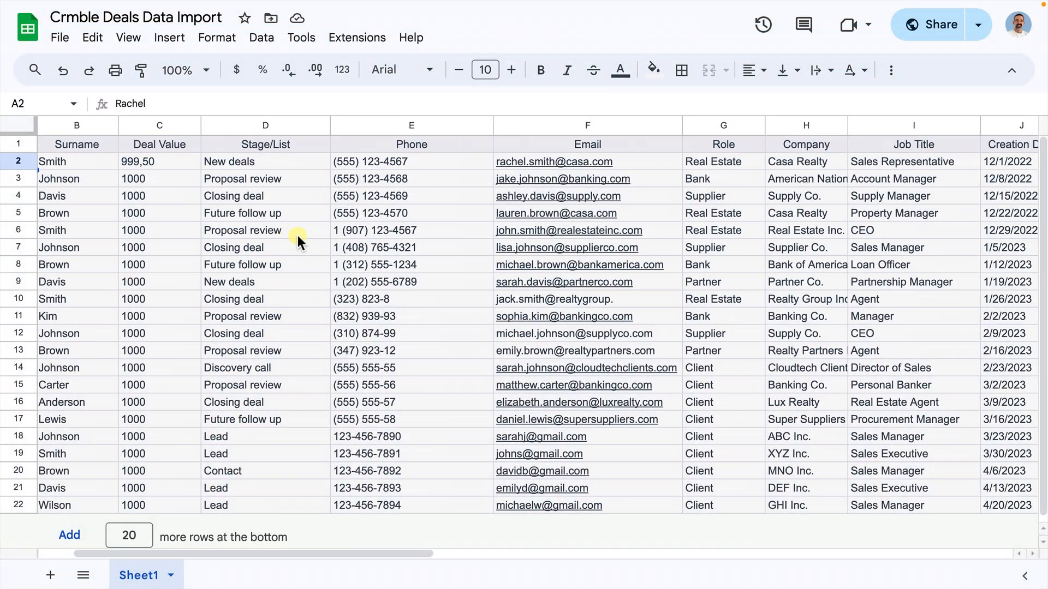
scroll(922, 130, "right", 3)
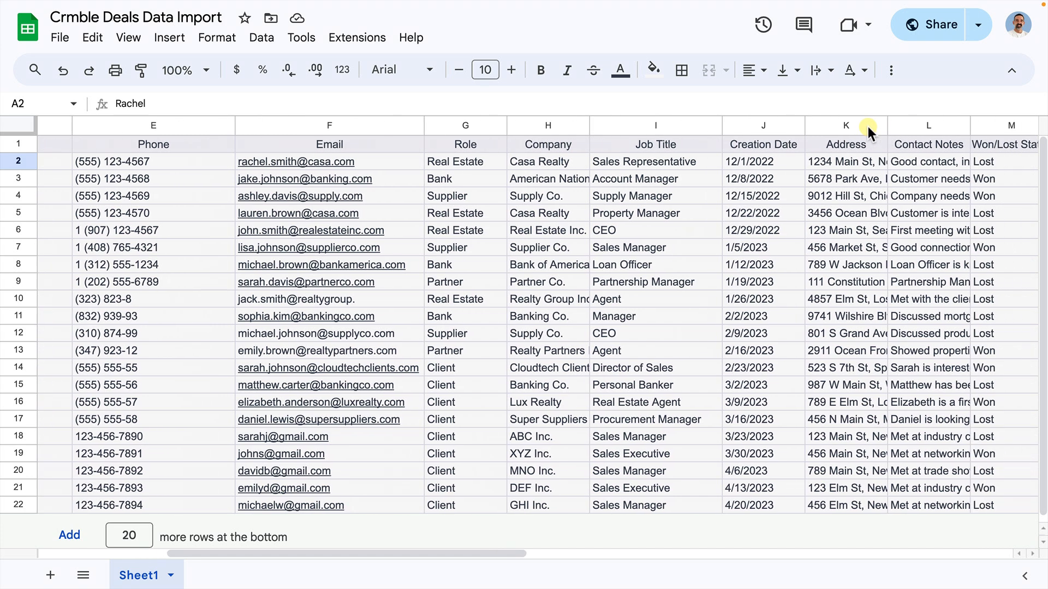
left_click(717, 127)
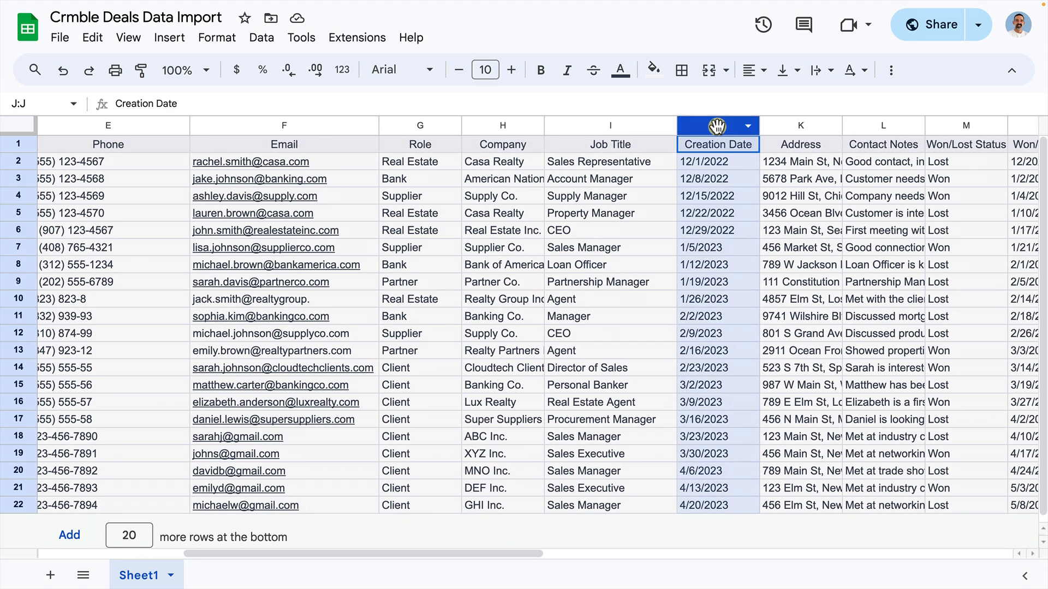
left_click(716, 162)
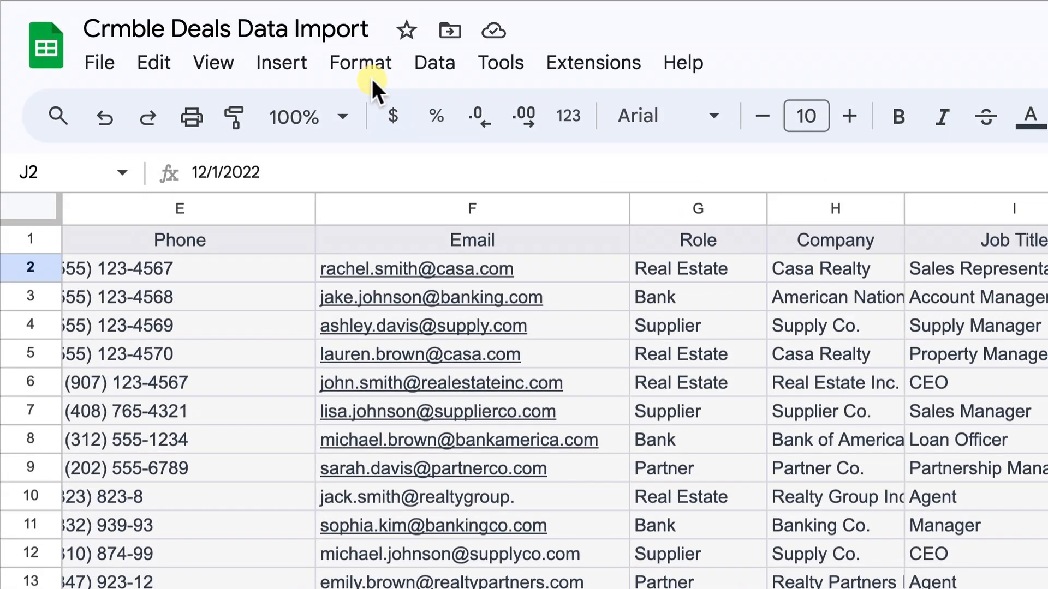
left_click(268, 50)
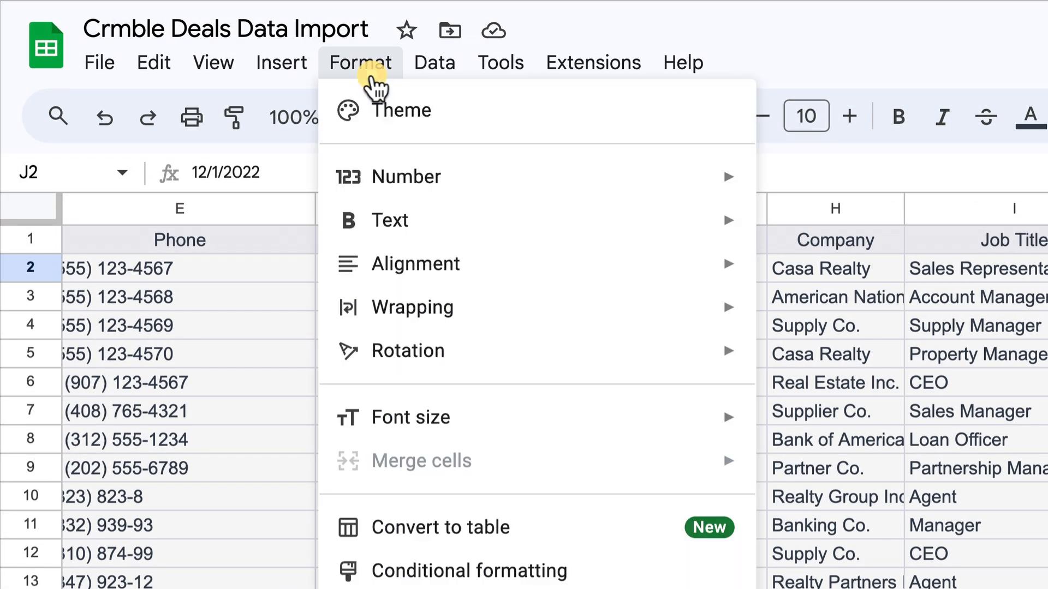
mouse_move(390, 188)
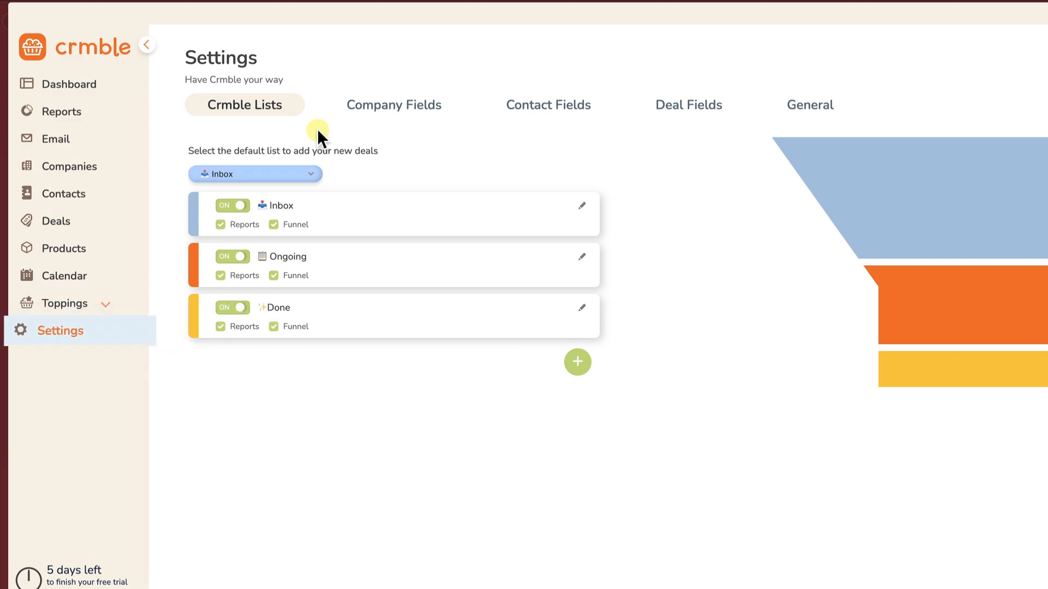
Switch to the Crmble settings and open the General settings.
left_click(812, 106)
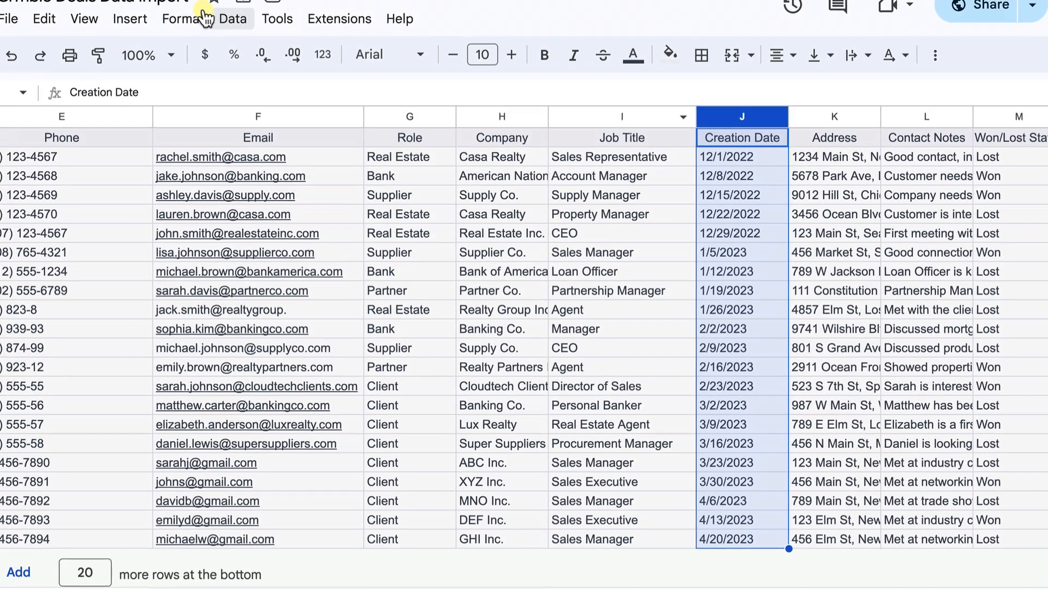
Format the spreadsheet's Creation Date column as Date and bring up its format options again.
left_click(206, 18)
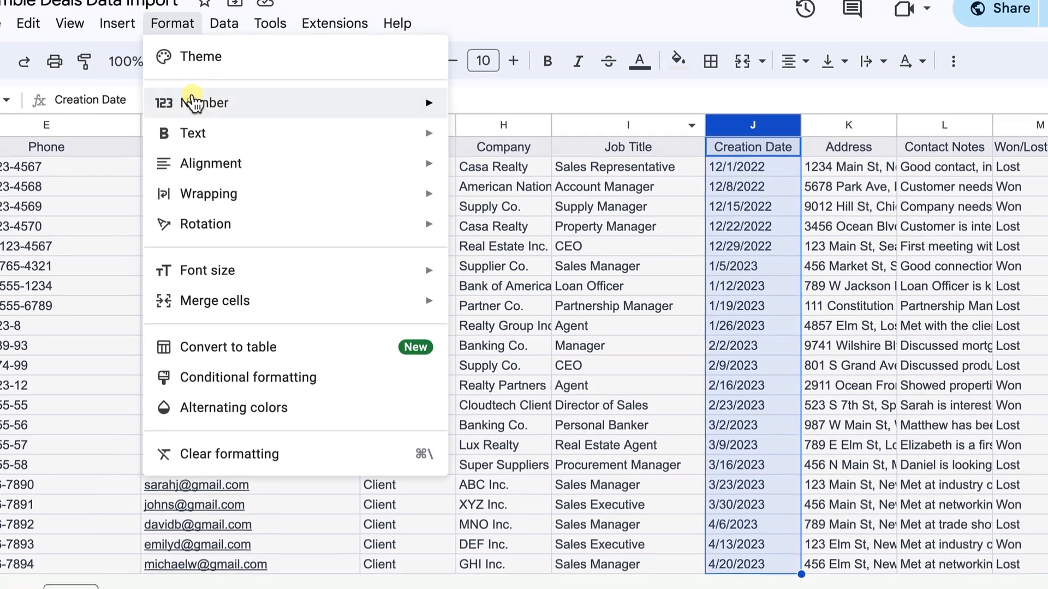
mouse_move(192, 102)
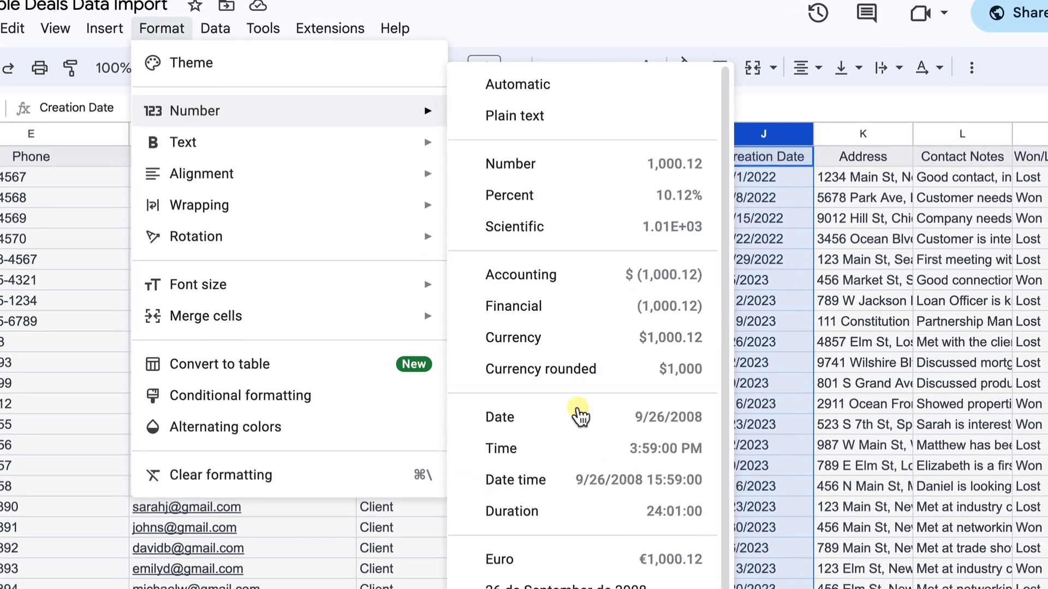
left_click(579, 417)
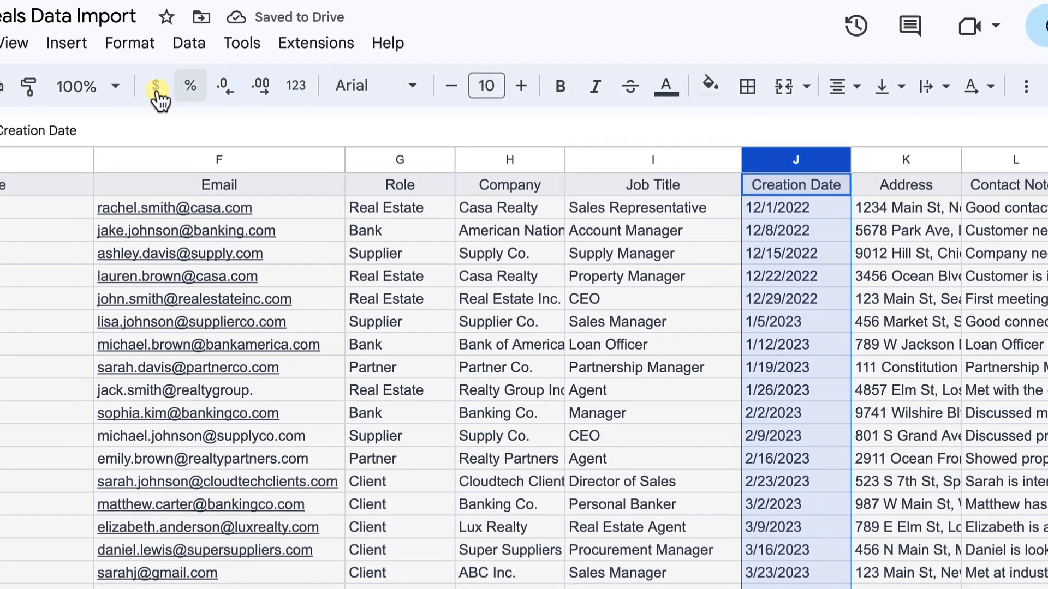
left_click(67, 44)
mouse_move(130, 44)
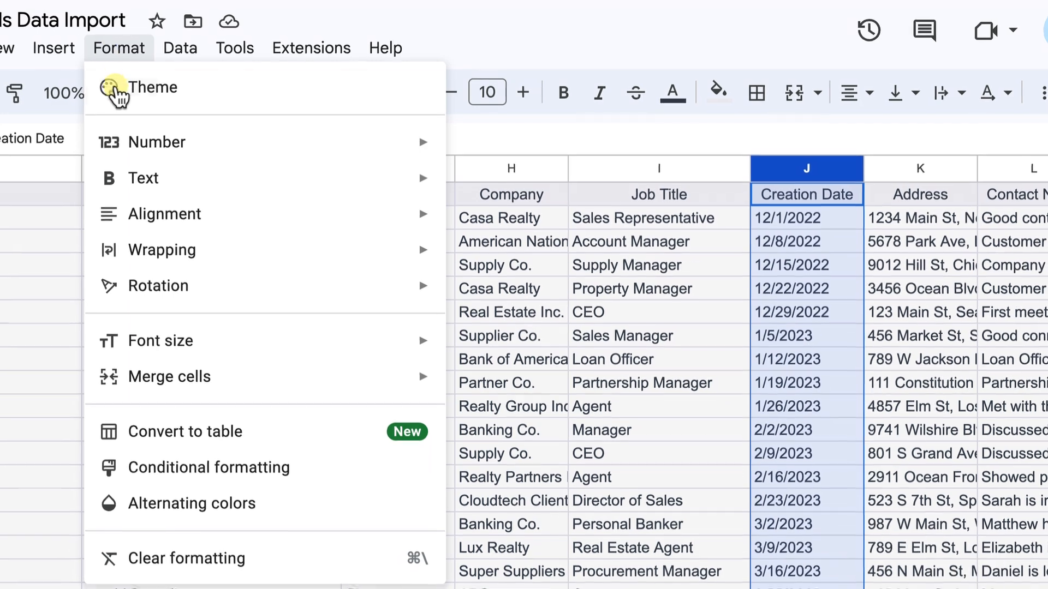
mouse_move(116, 142)
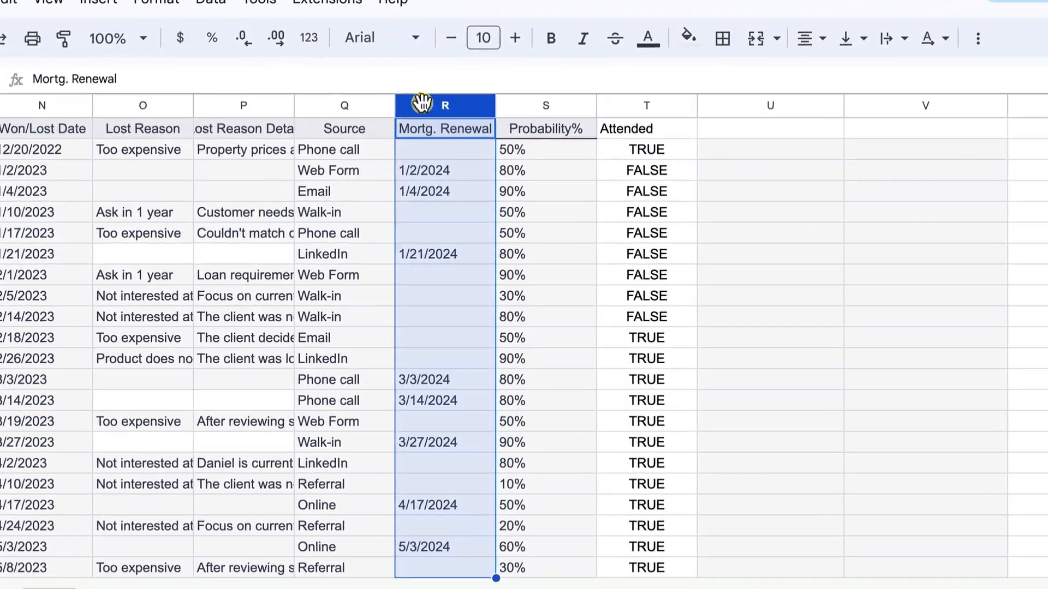
Copy the header text "Mortg. Renewal" from cell R1.
double_click(423, 126)
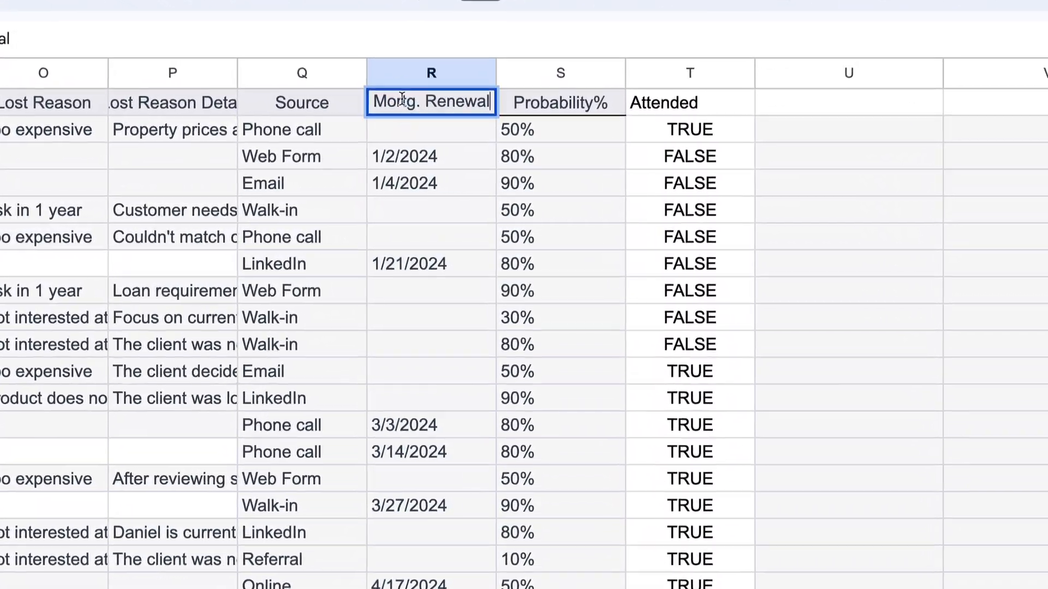
triple_click(402, 100)
right_click(401, 97)
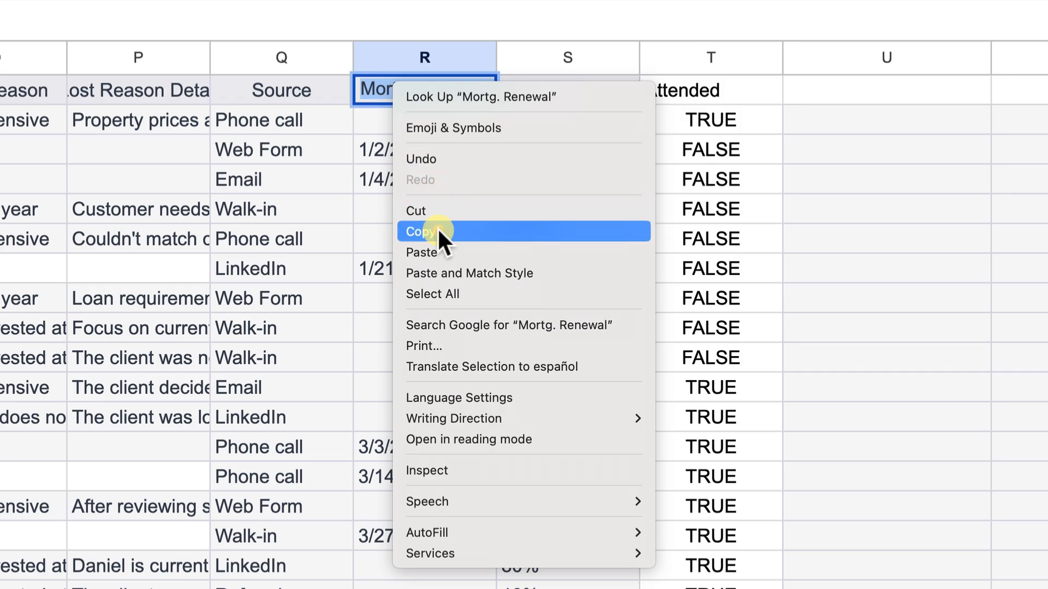
left_click(437, 232)
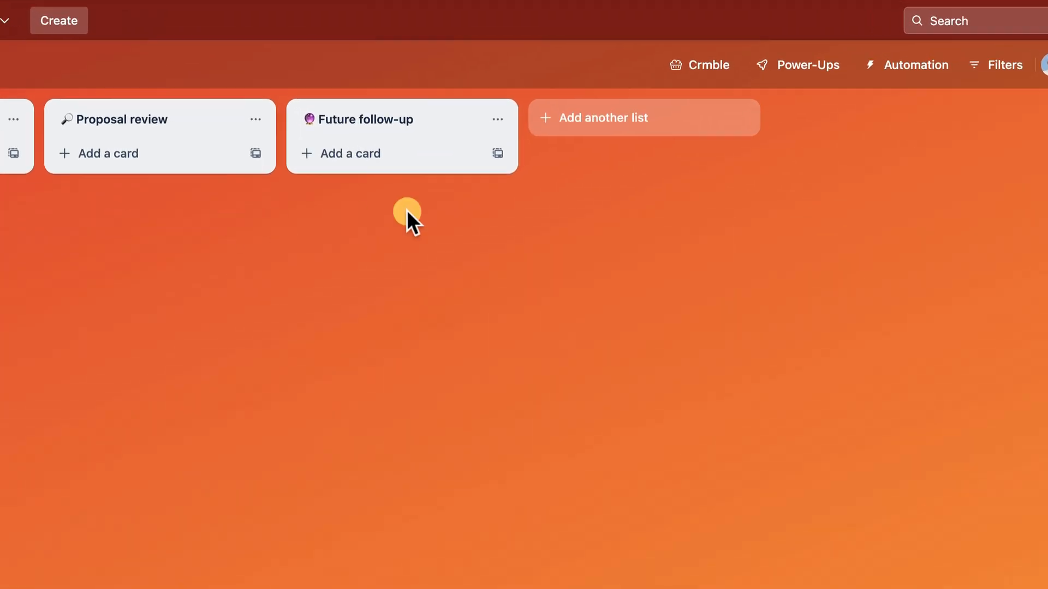
Switch to the Trello board, launch Crmble and open the Contact Fields settings.
left_click(682, 76)
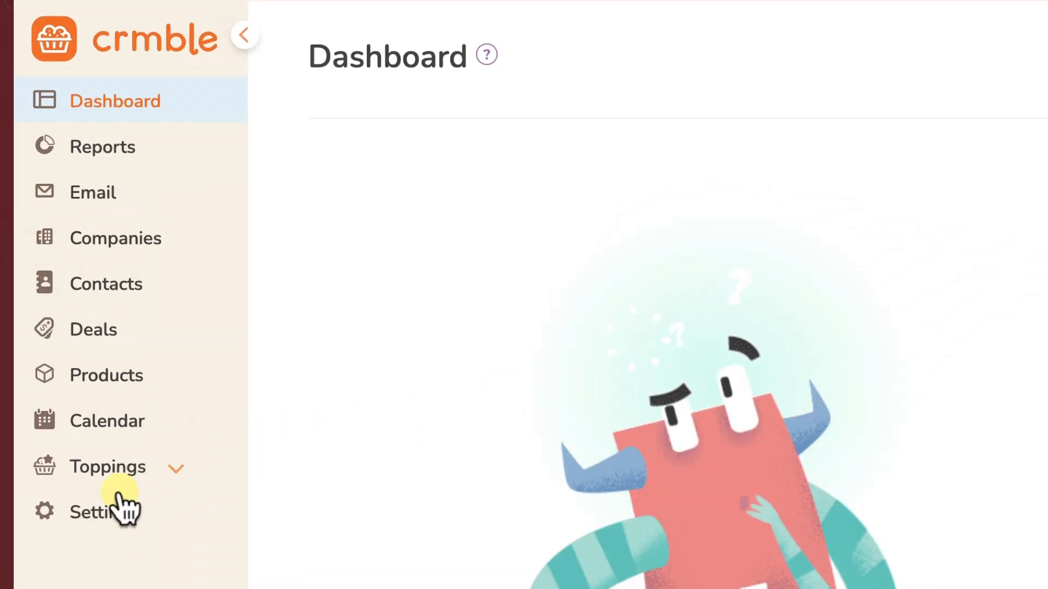
left_click(107, 510)
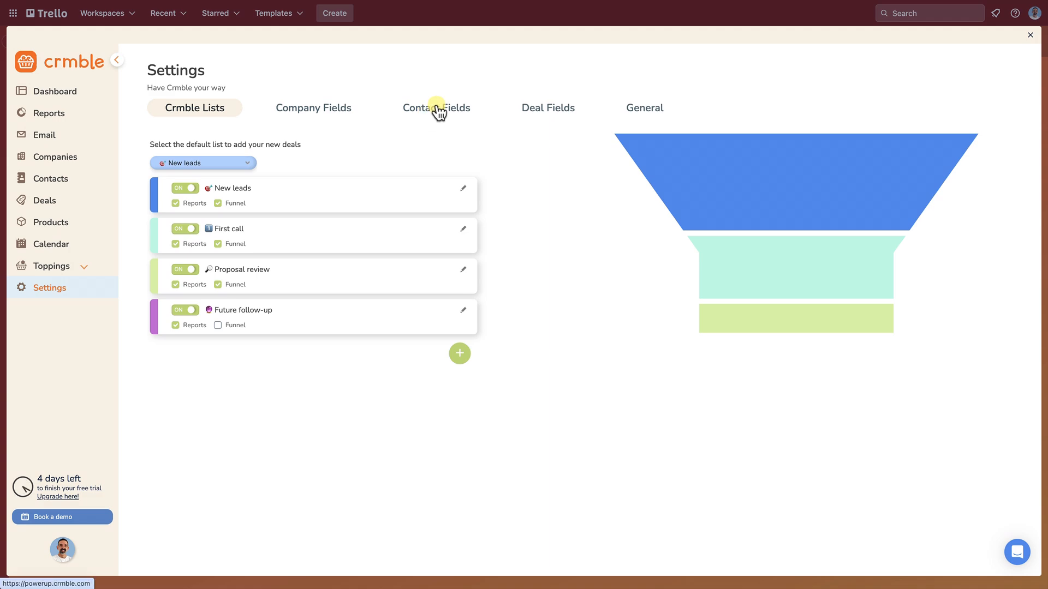
left_click(438, 110)
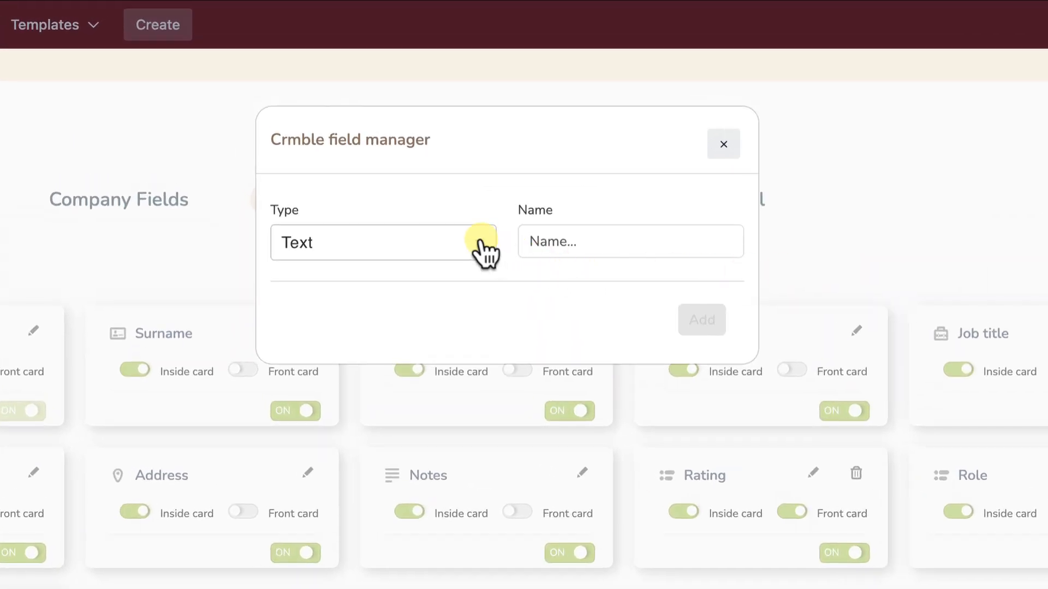
Add a Date contact field named "Mortg. Renewal" with calendar color #dfaeff, keeping it shown in the calendar.
left_click(481, 241)
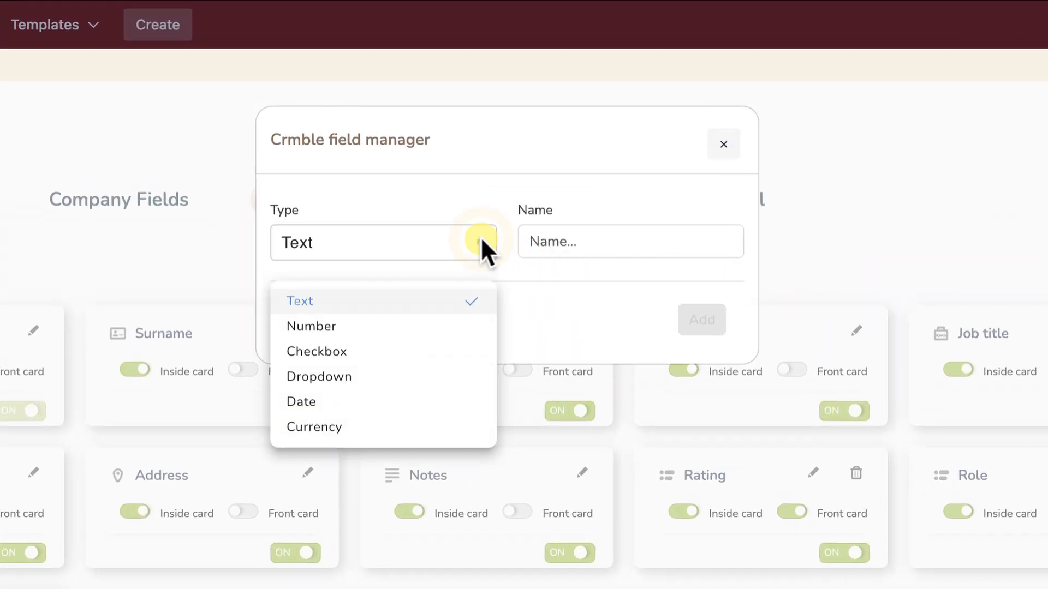
left_click(299, 401)
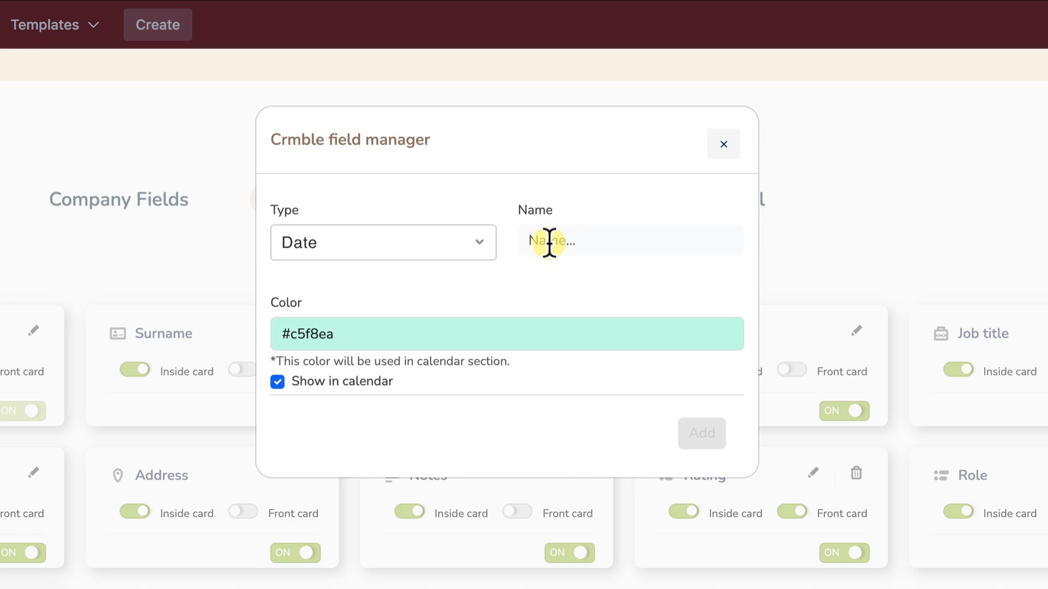
left_click(539, 334)
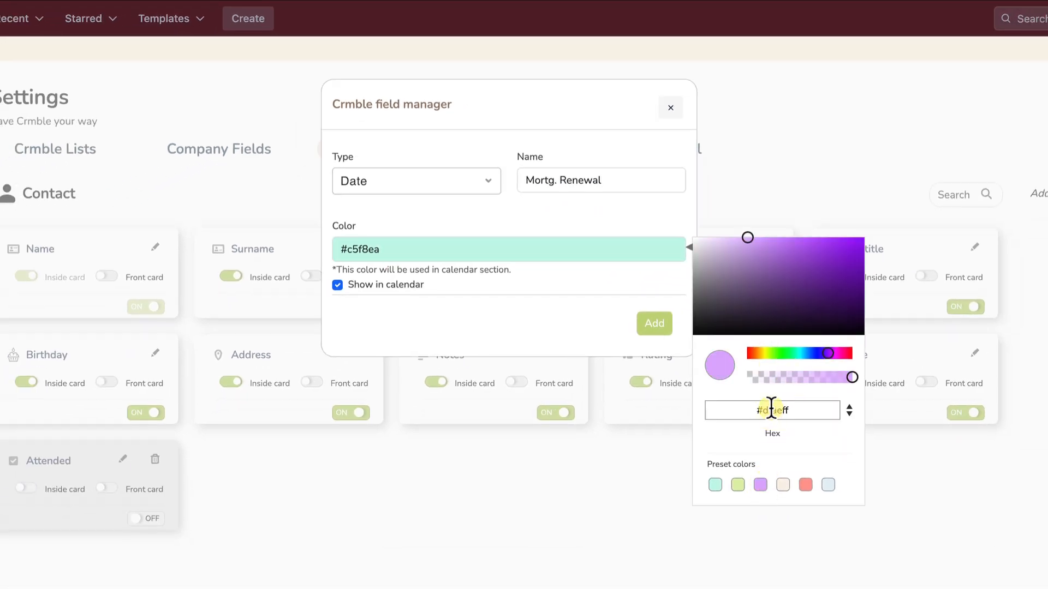
left_click(738, 362)
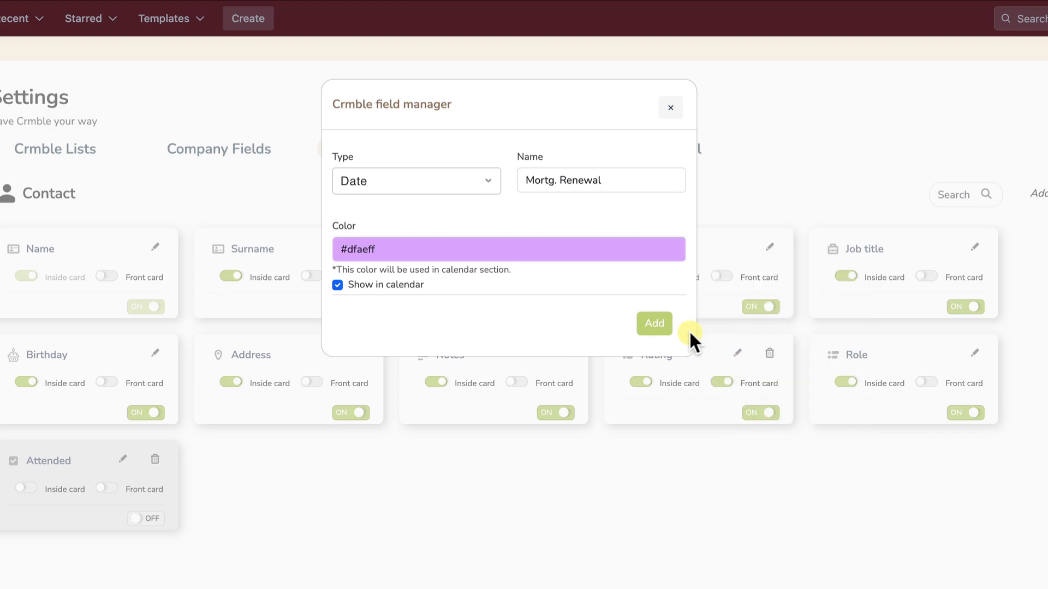
left_click(655, 324)
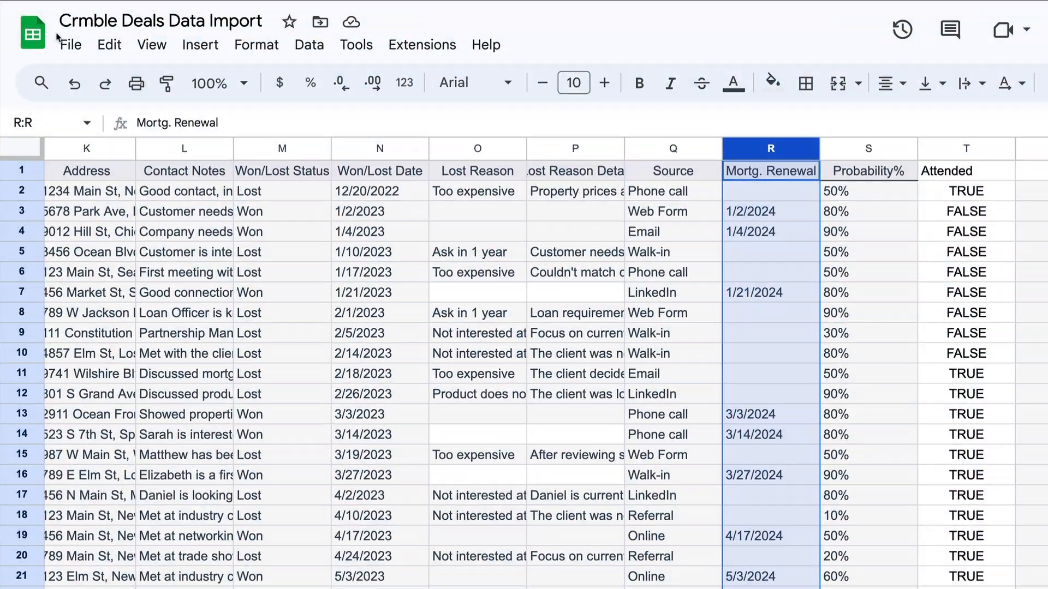
Switch to the Crmble Deals Data Import spreadsheet and bring up its file options for downloading.
left_click(72, 42)
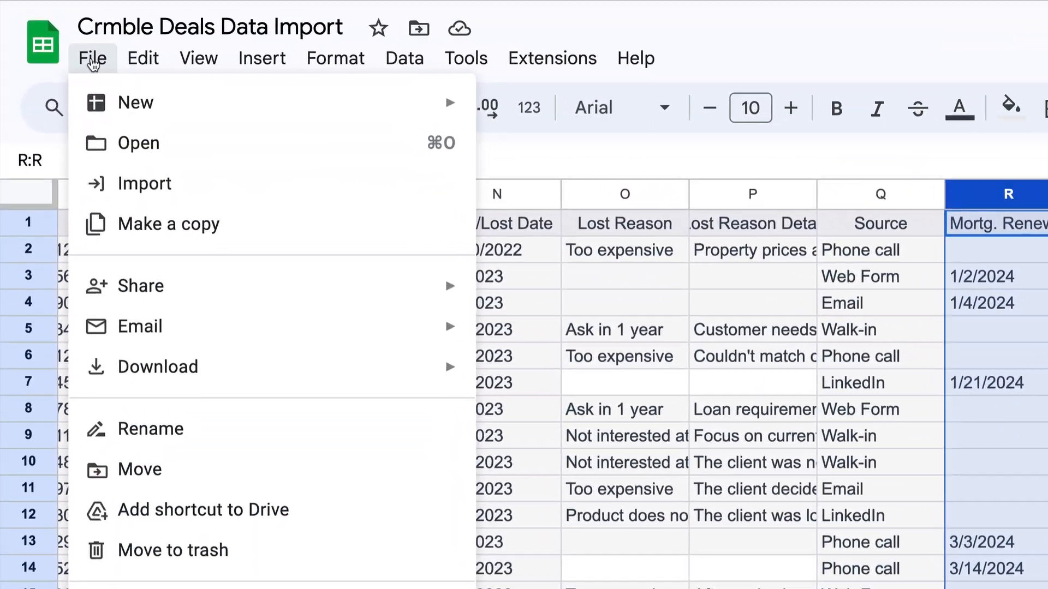
mouse_move(171, 322)
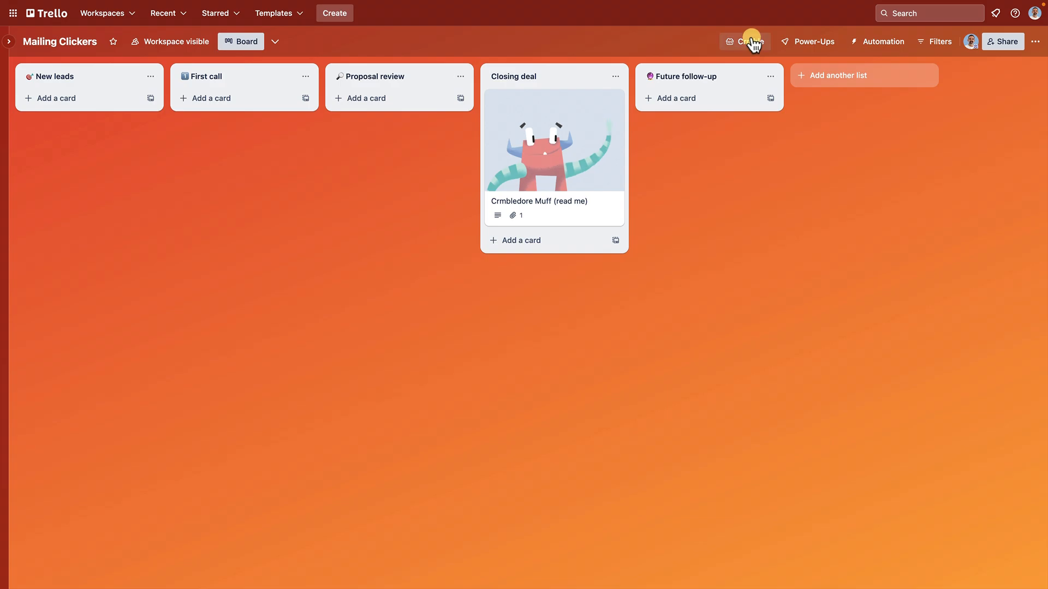
Switch to the Trello board and start a deals import in Crmble from the file Crmble Deals Data Import.csv.
left_click(752, 42)
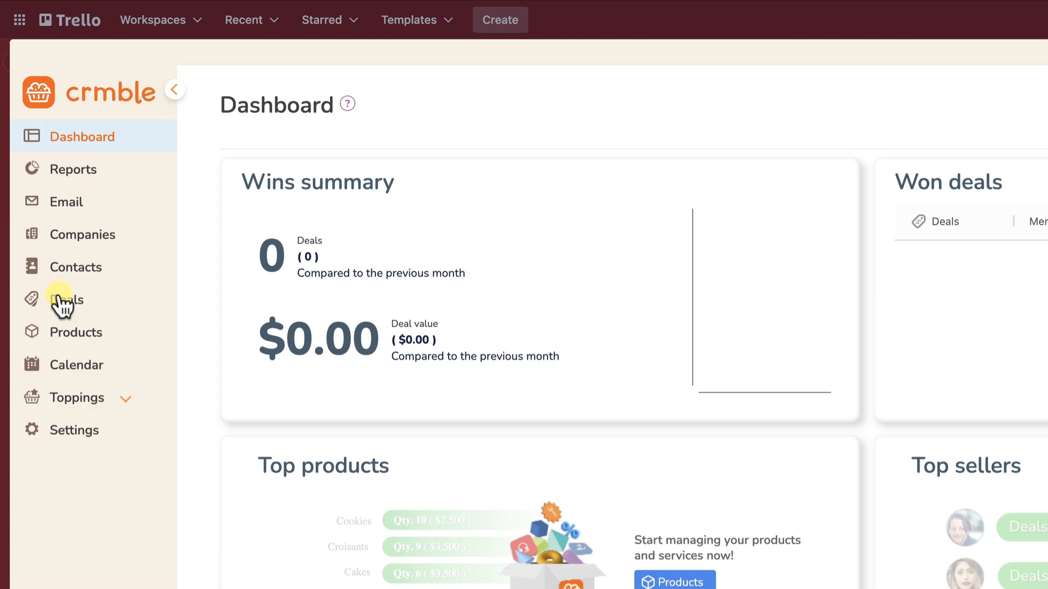
left_click(62, 302)
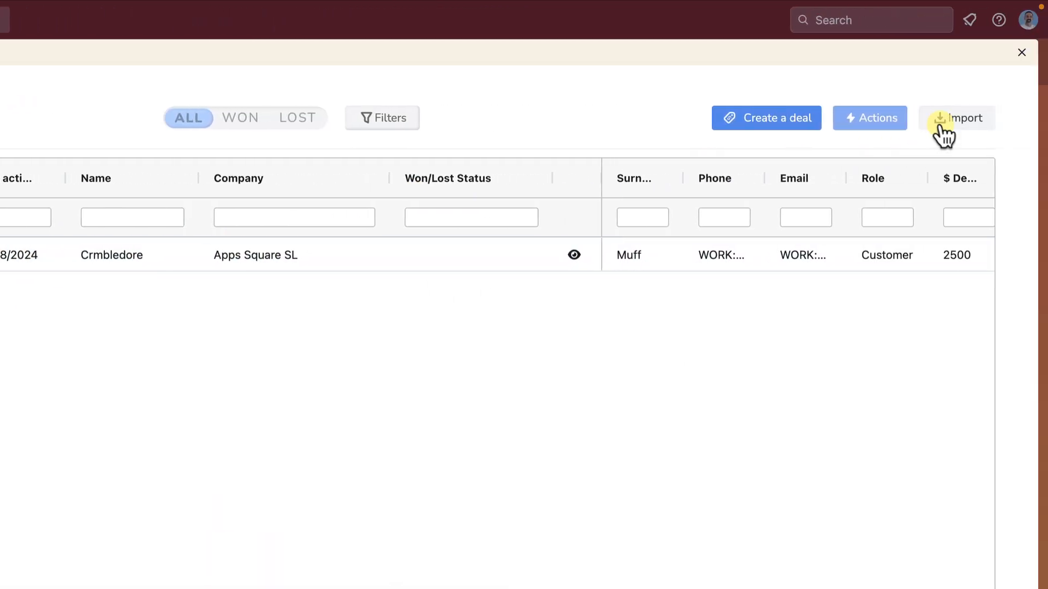
left_click(942, 129)
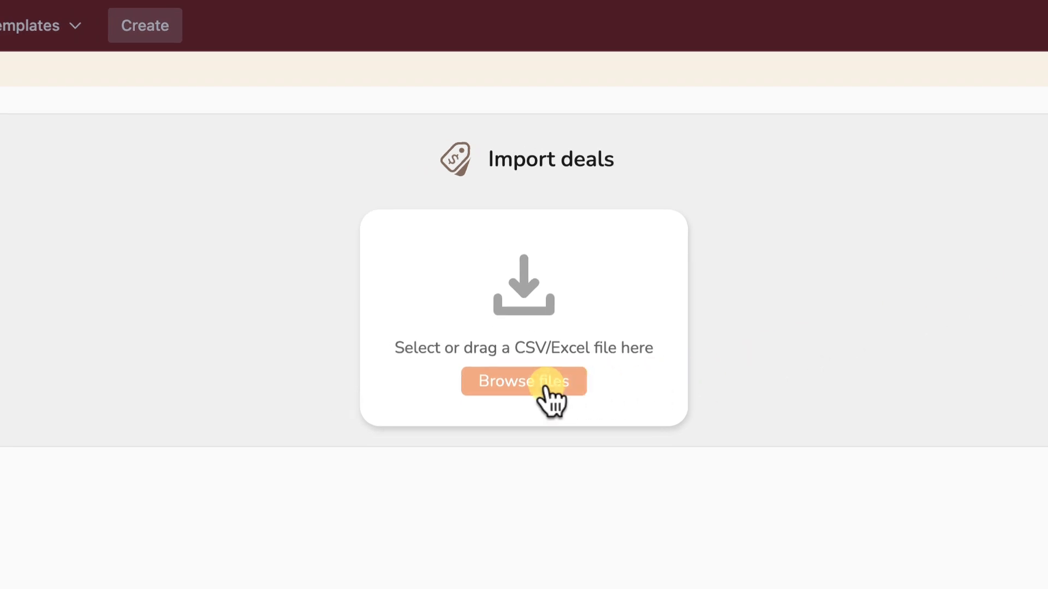
left_click(537, 384)
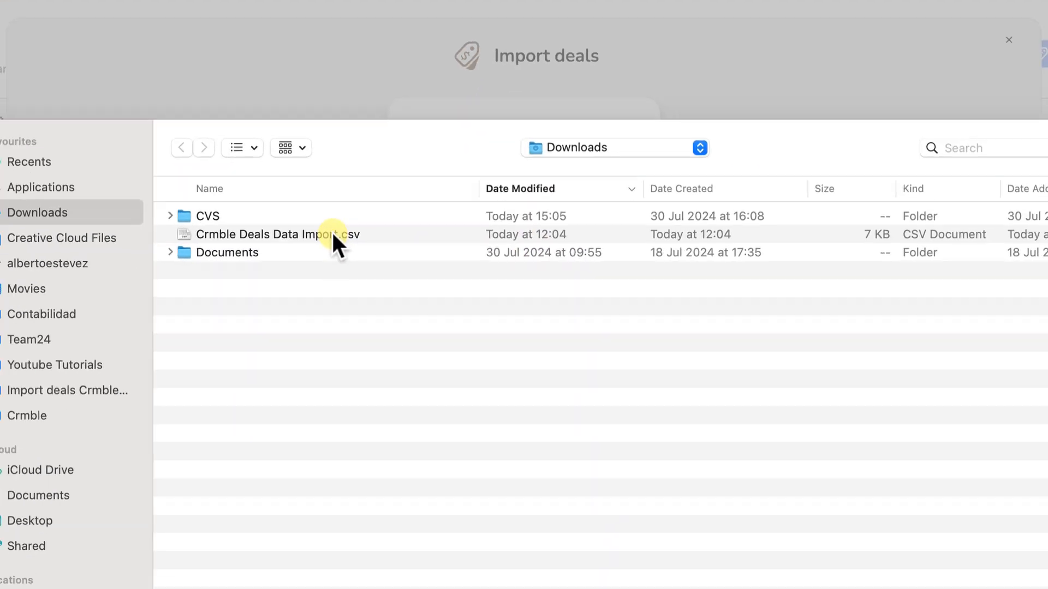
left_click(301, 371)
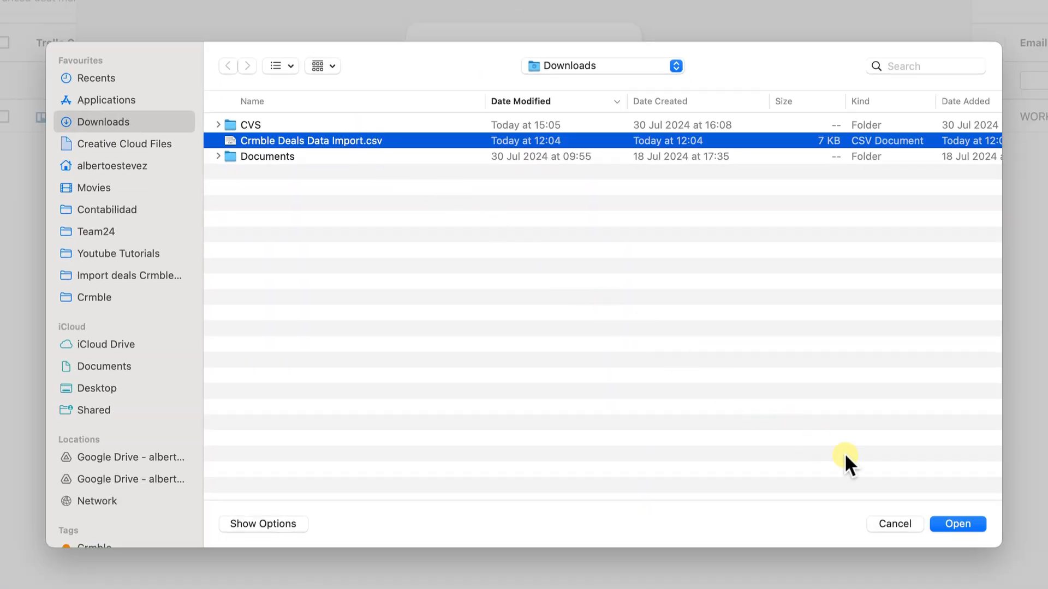
left_click(957, 523)
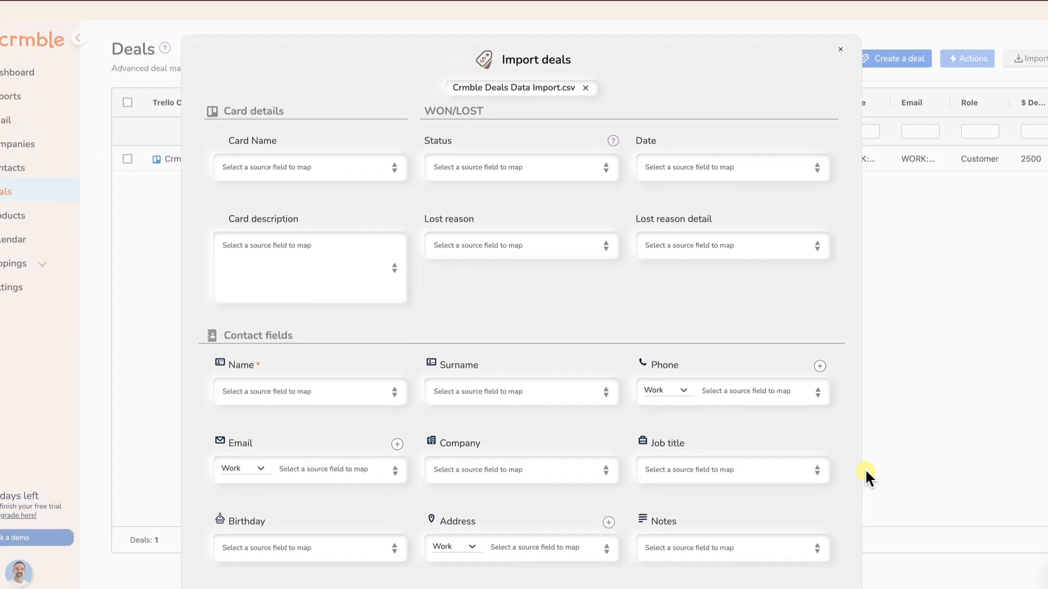
Map the Card Name to the Name and Surname columns and the Card description to the Company column.
left_click(384, 157)
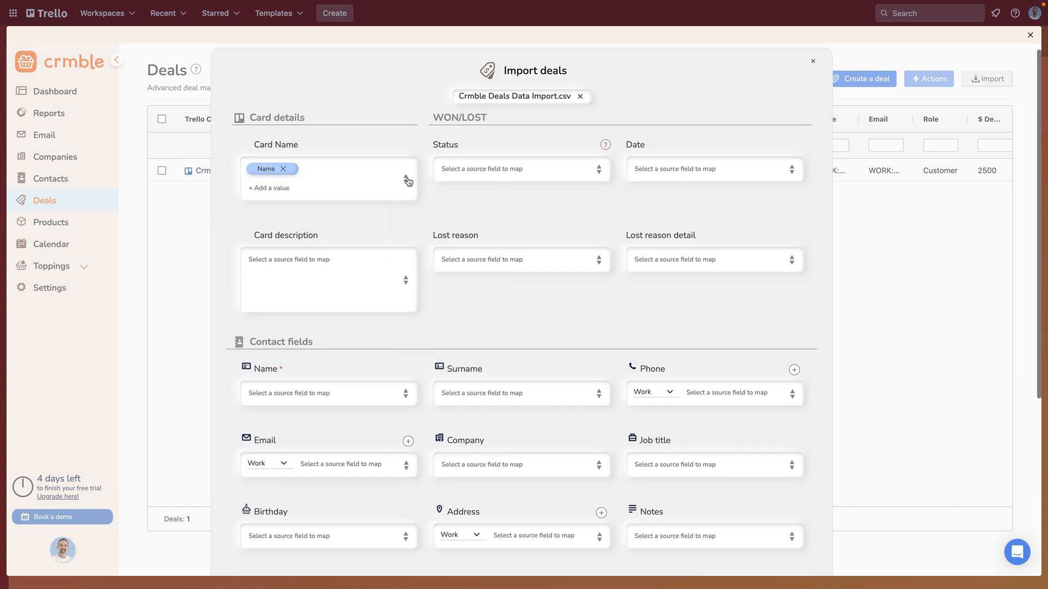
left_click(407, 181)
left_click(418, 210)
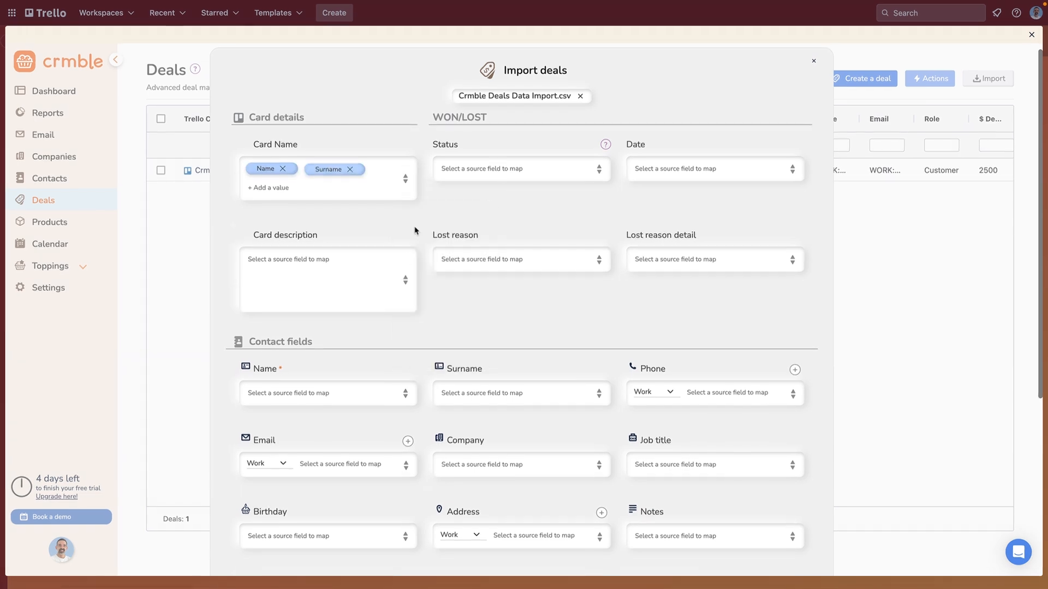
left_click(405, 280)
left_click(422, 461)
Map the Won/Lost Status and Date fields to the Won/Lost Status and Won/Lost Date columns.
left_click(600, 171)
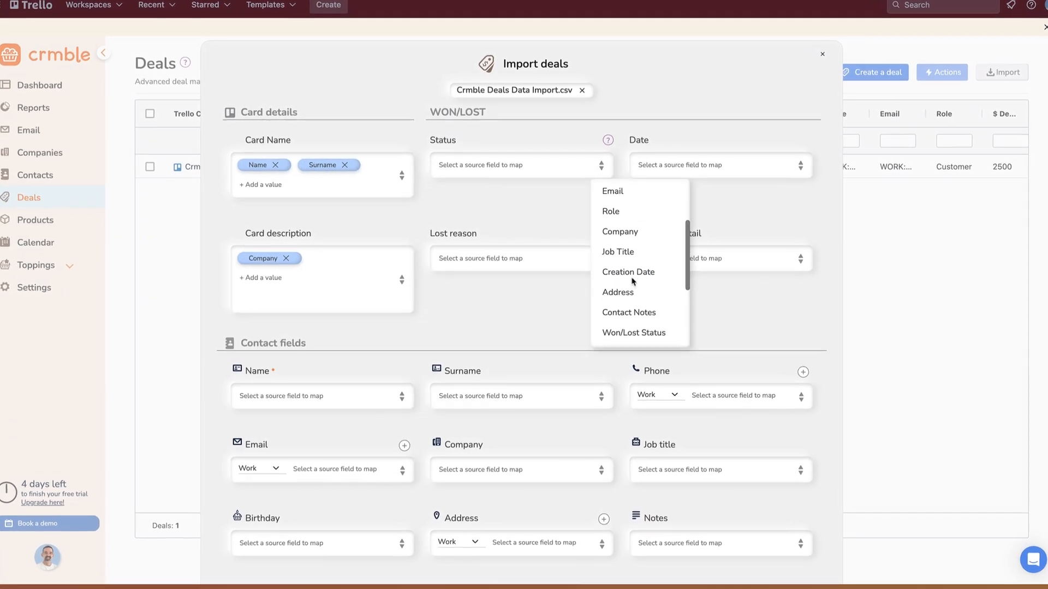
left_click(633, 328)
left_click(798, 166)
scroll(819, 299, "down", 3)
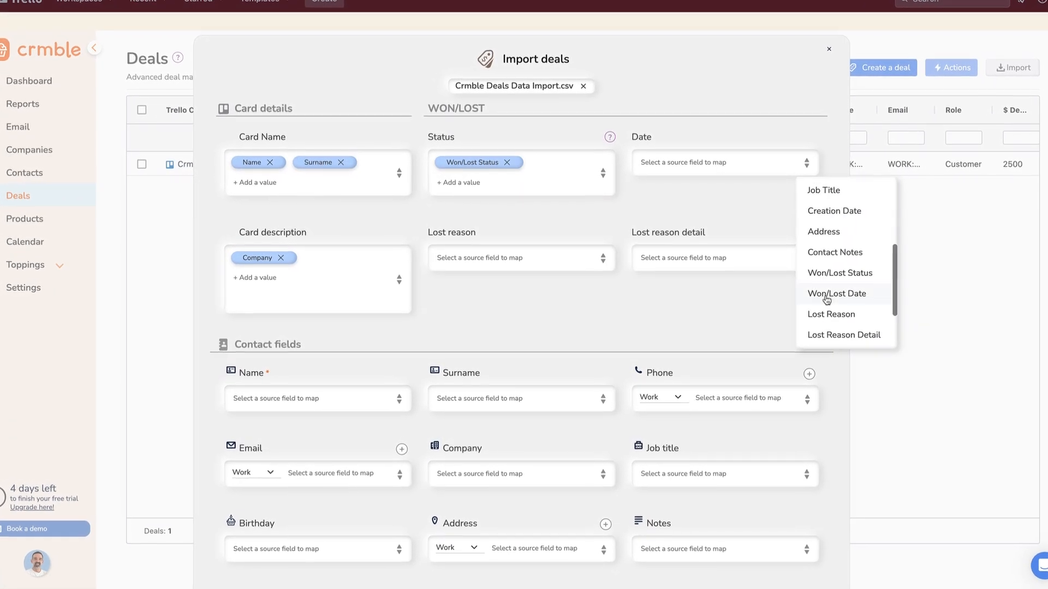
left_click(827, 300)
Map the Lost reason and Lost reason detail fields to the Lost Reason and Lost Reason Detail columns.
left_click(603, 258)
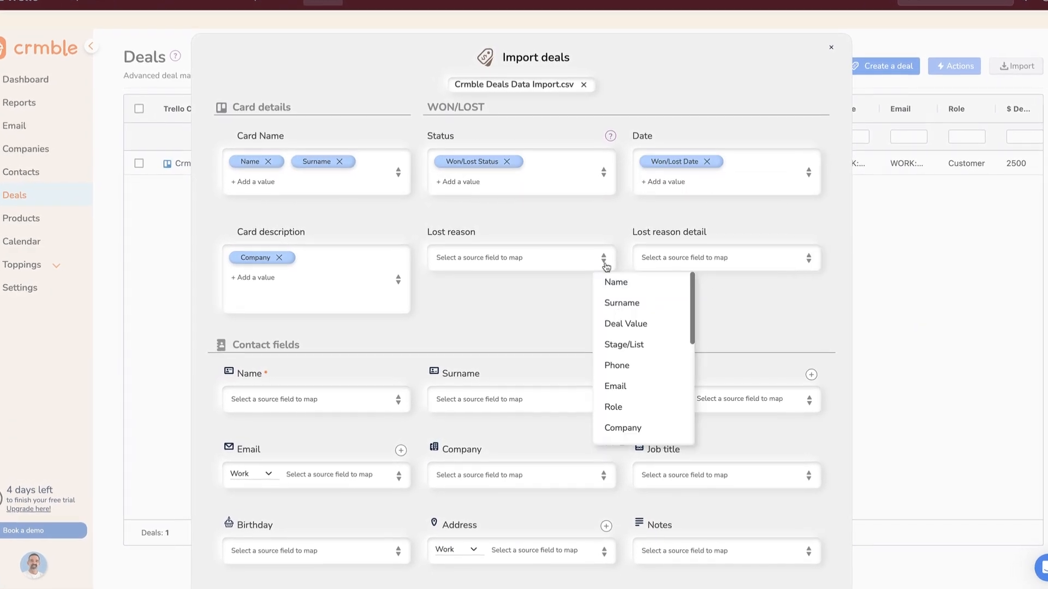
scroll(627, 346, "down", 3)
left_click(615, 365)
left_click(797, 258)
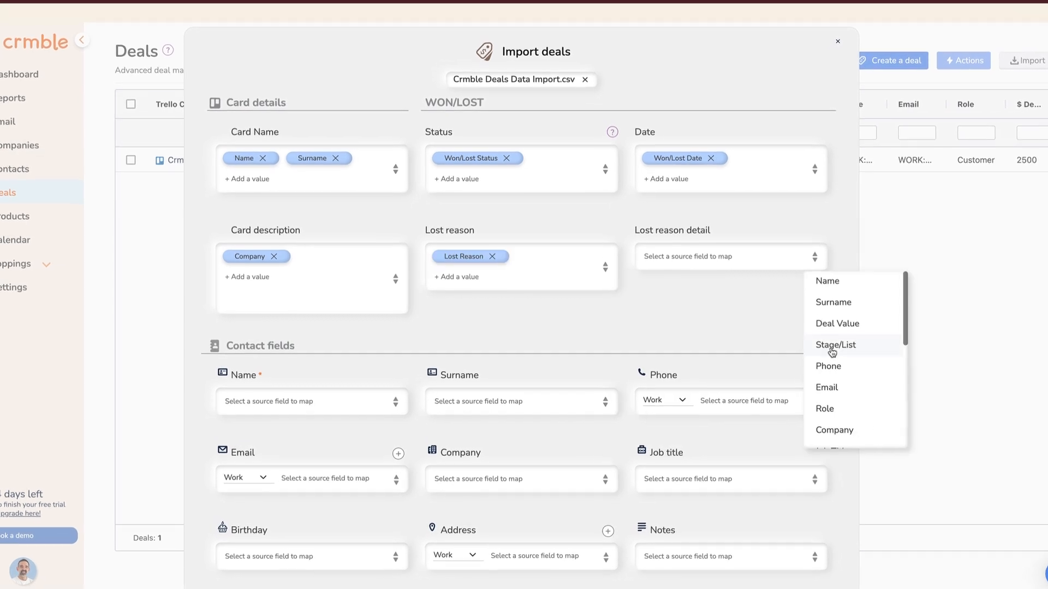
scroll(831, 352, "down", 5)
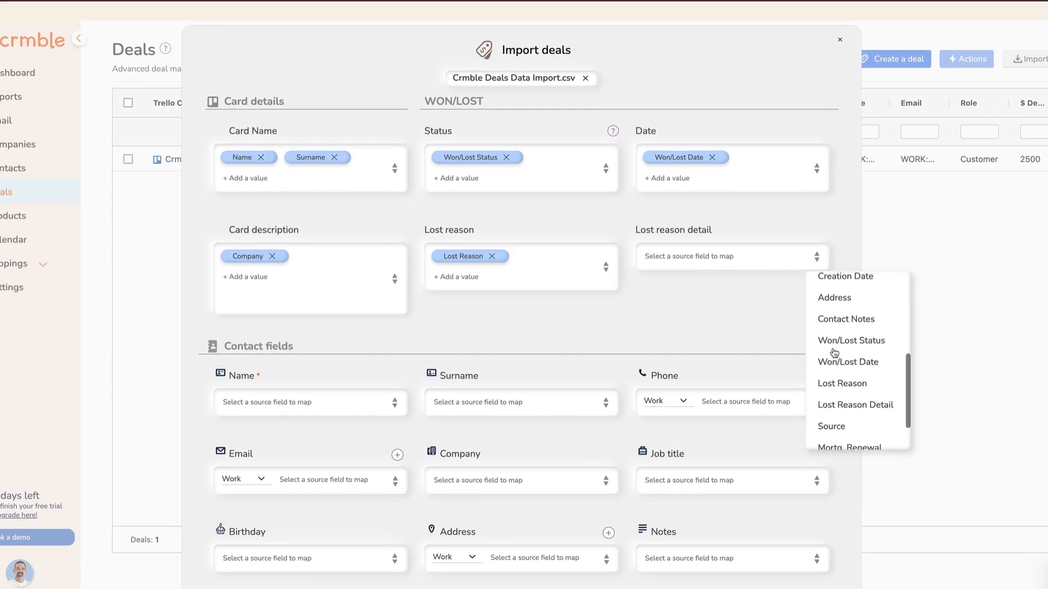
left_click(823, 404)
Map the contact Name and Surname fields to the Name and Surname columns.
left_click(349, 402)
left_click(403, 429)
left_click(545, 402)
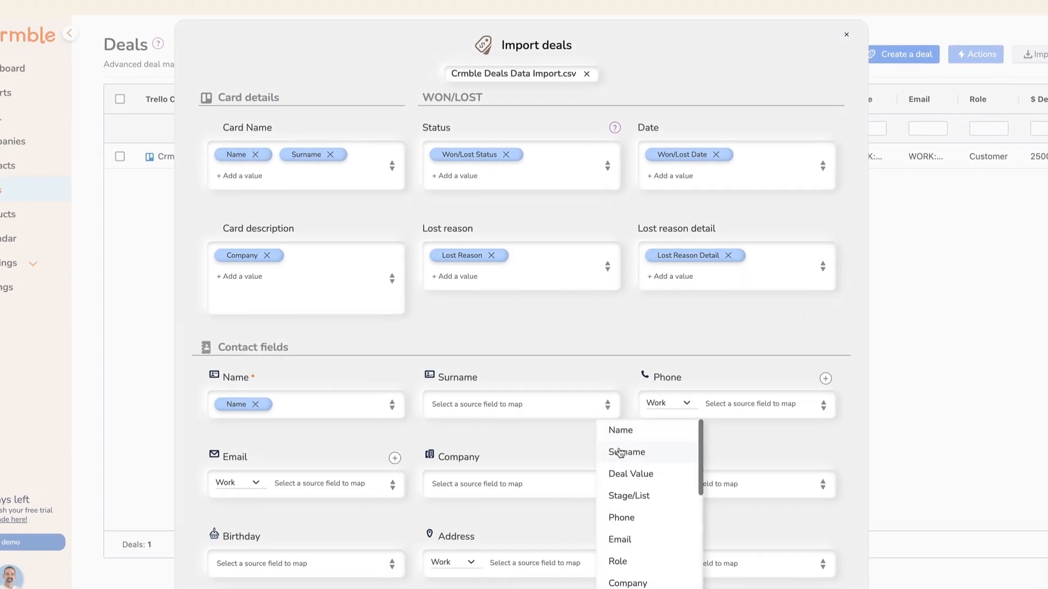
left_click(620, 453)
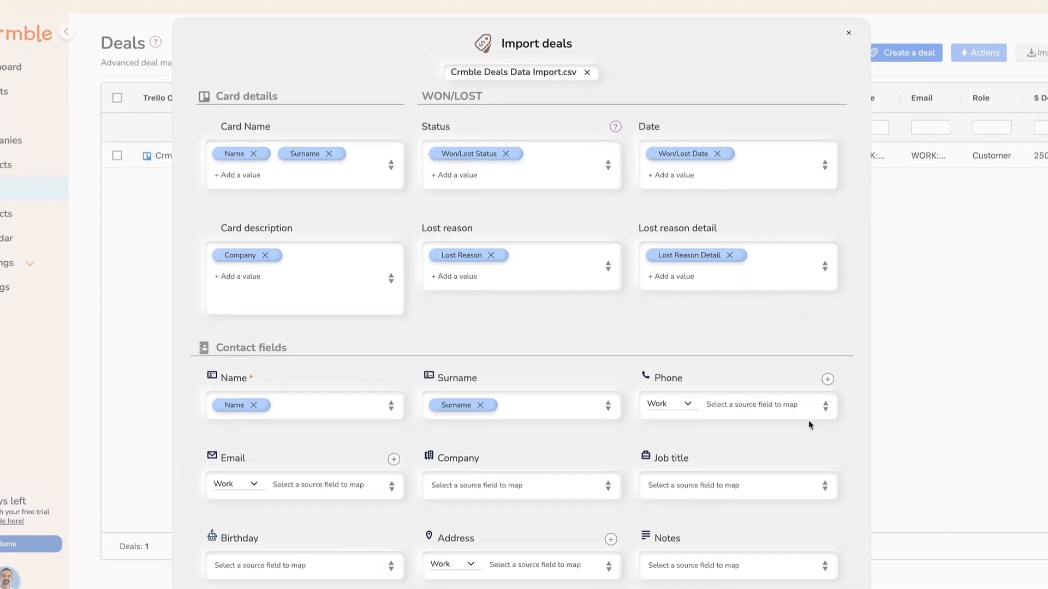
Map the contact's work Phone, work Email, Company and Job title fields to their matching source columns.
left_click(822, 406)
scroll(839, 471, "down", 2)
left_click(837, 449)
left_click(393, 483)
left_click(422, 416)
left_click(611, 492)
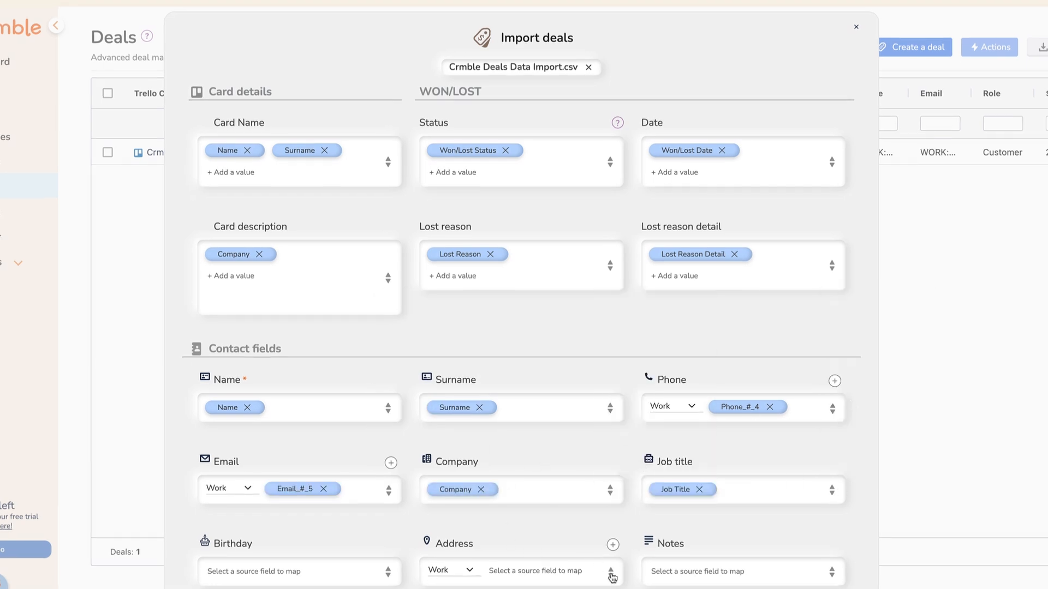
Map the contact's work Address, Notes, Role and Mortg. Renewal fields to the Address, Contact Notes, Role and Mortg. Renewal columns.
left_click(634, 532)
scroll(633, 529, "down", 5)
left_click(831, 340)
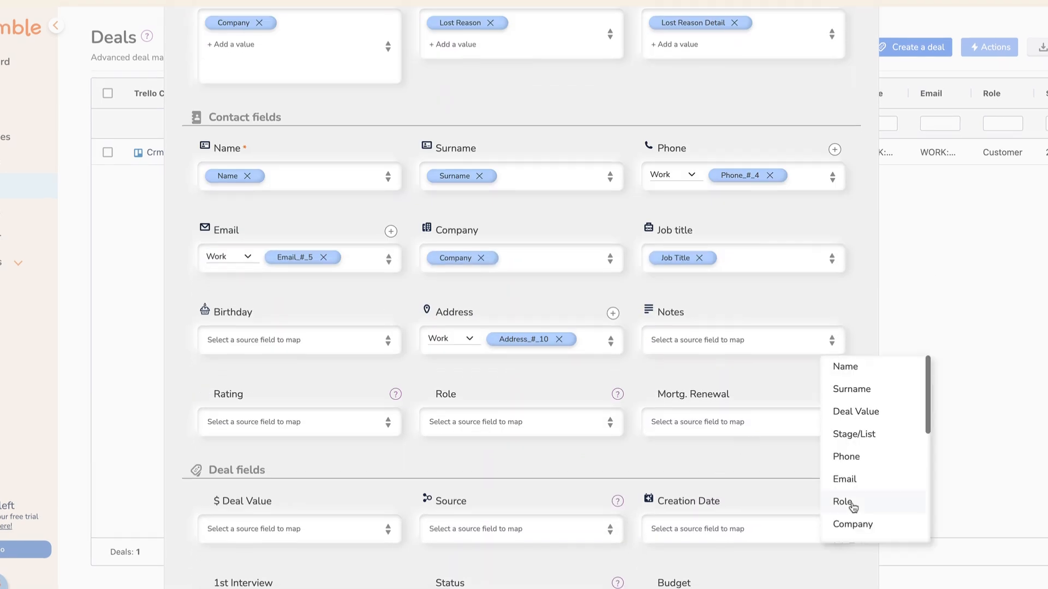
left_click(621, 364)
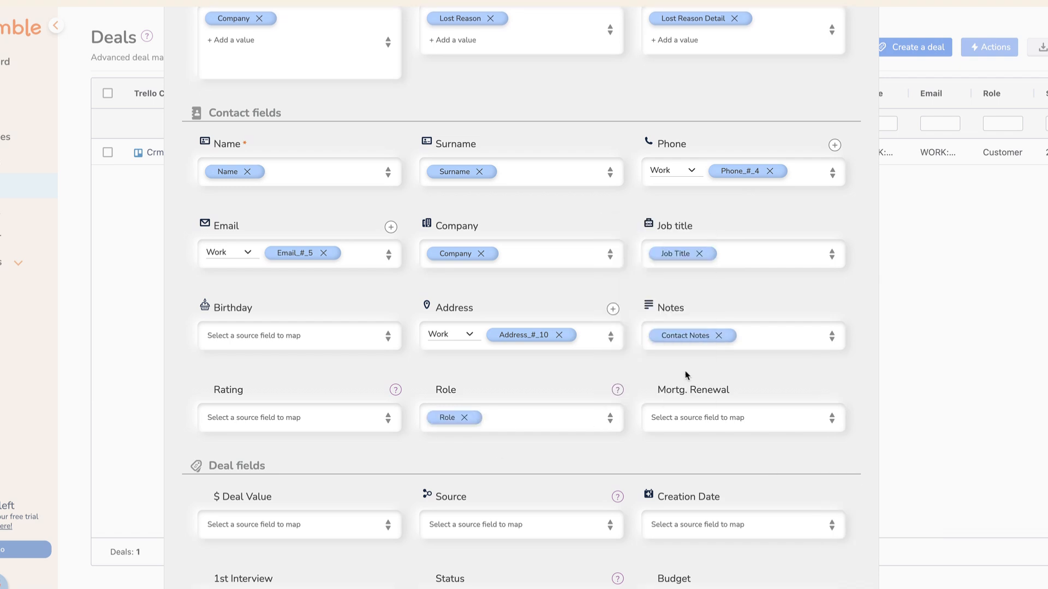
left_click(831, 422)
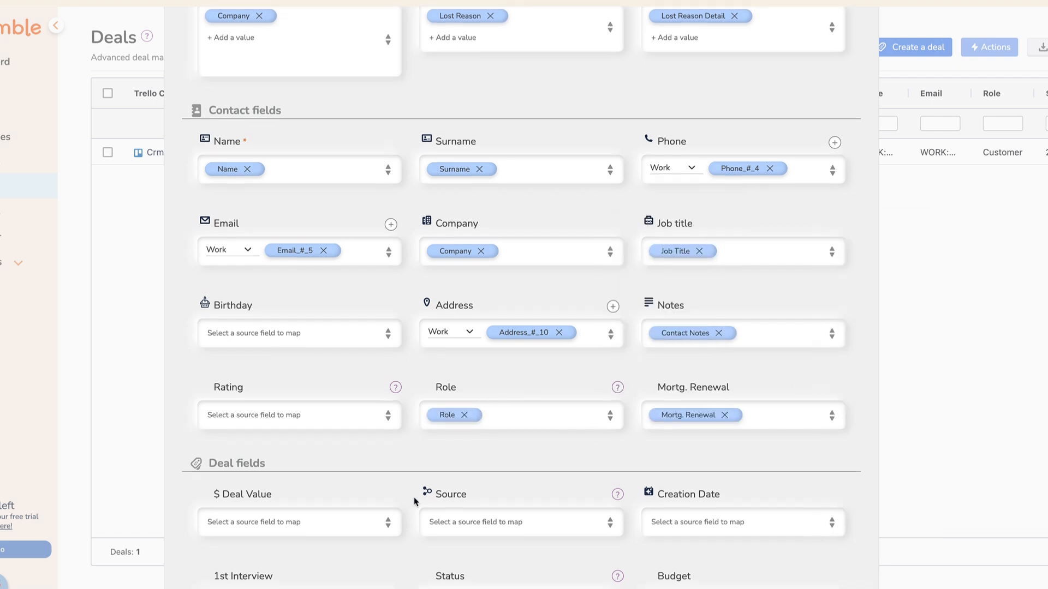
Map the Deal Value, Source and Creation Date deal fields to their matching columns and continue to list mapping.
left_click(427, 380)
left_click(610, 525)
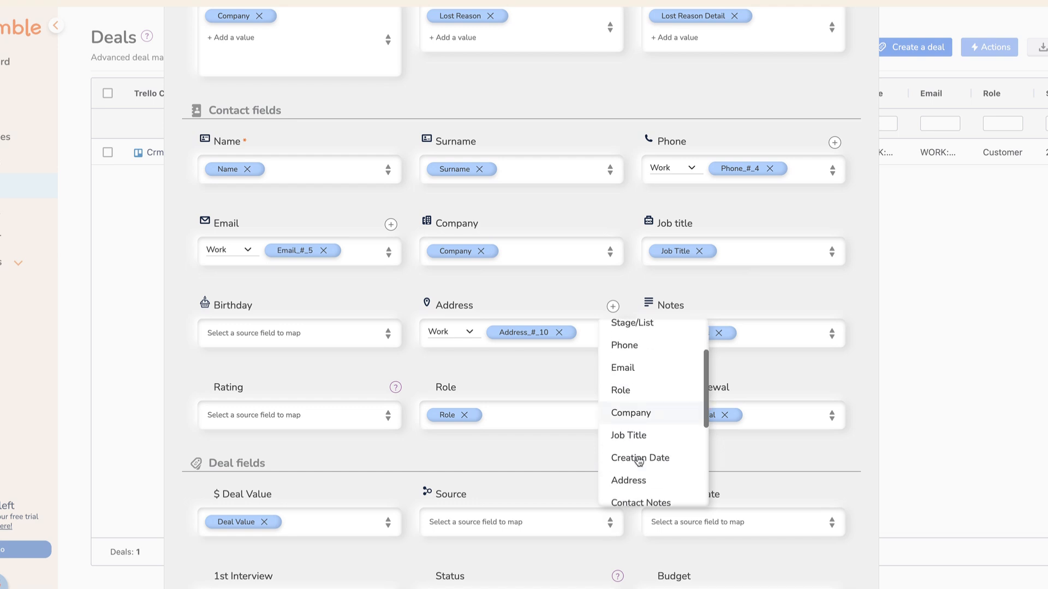
left_click(627, 432)
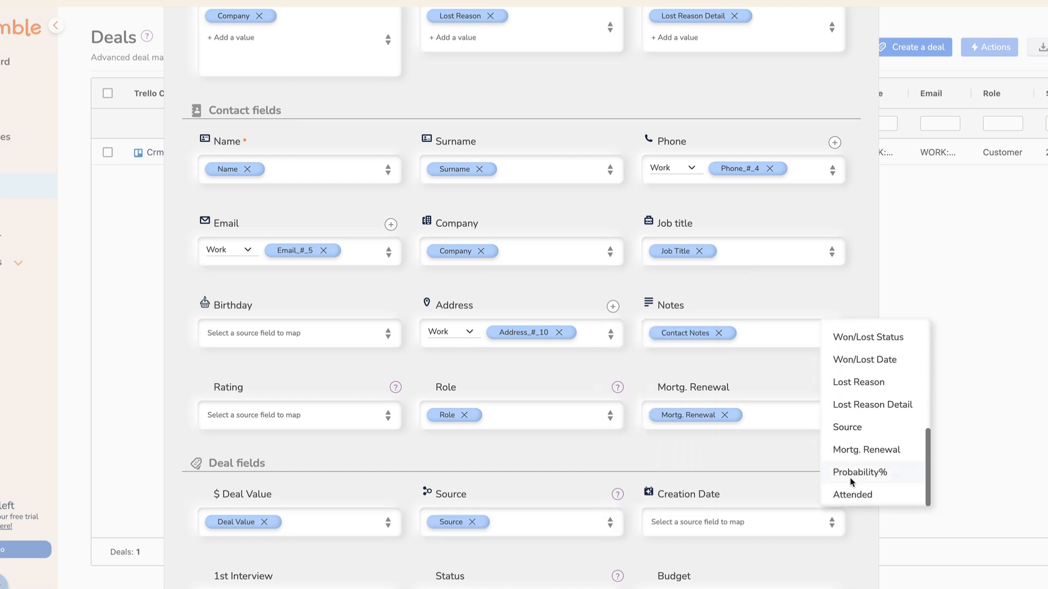
scroll(718, 458, "down", 3)
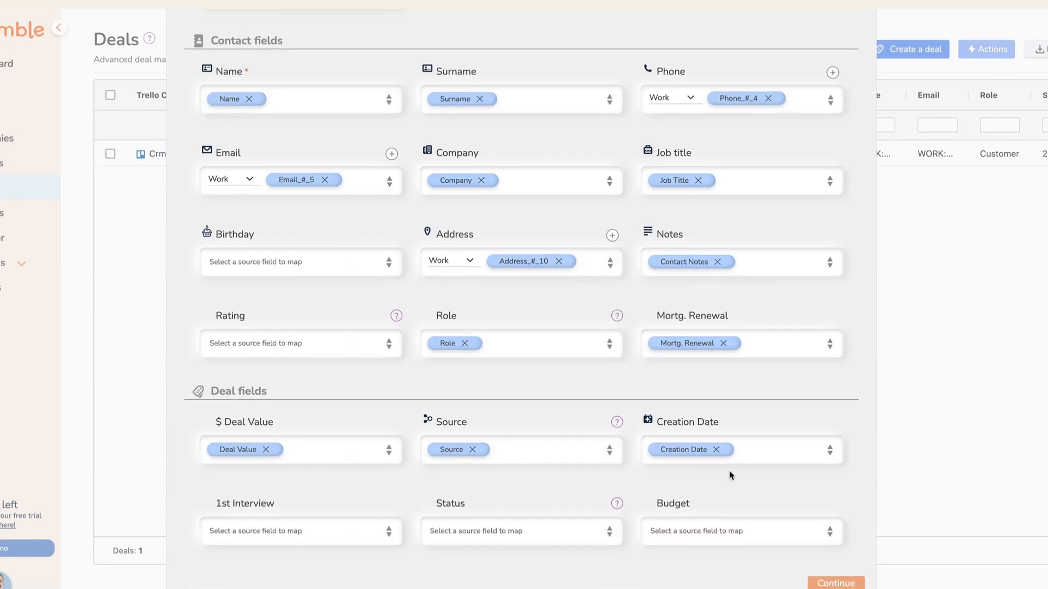
left_click(837, 581)
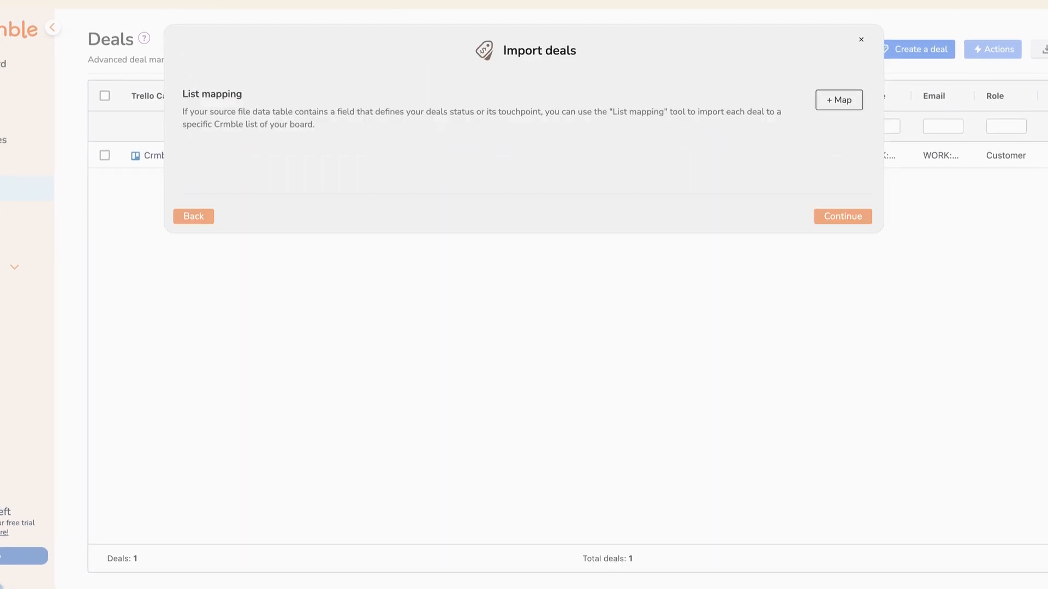
Add a list mapping based on the Stage/List field.
left_click(846, 101)
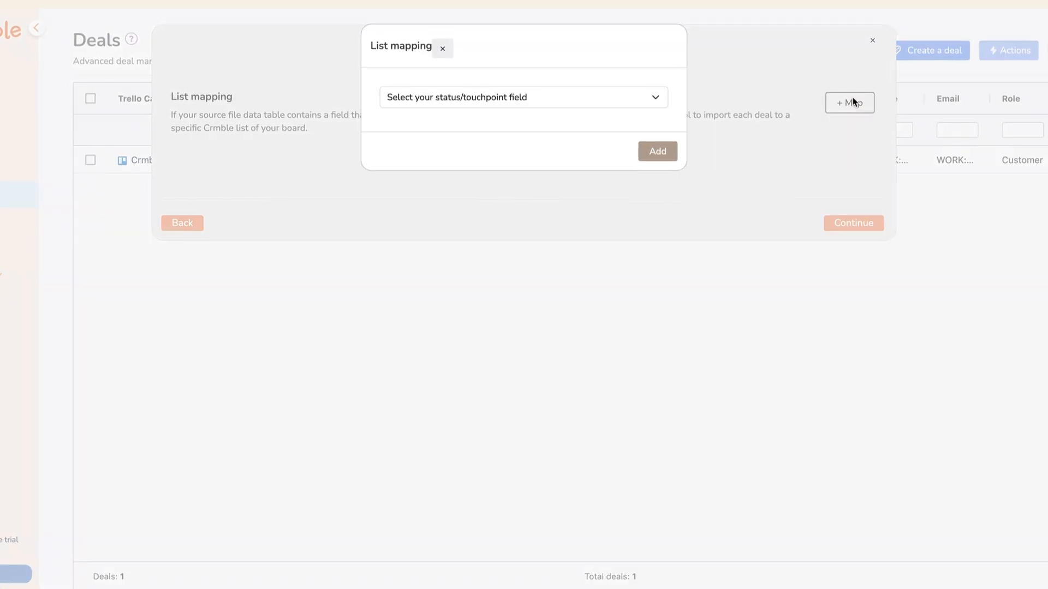
left_click(636, 101)
left_click(591, 144)
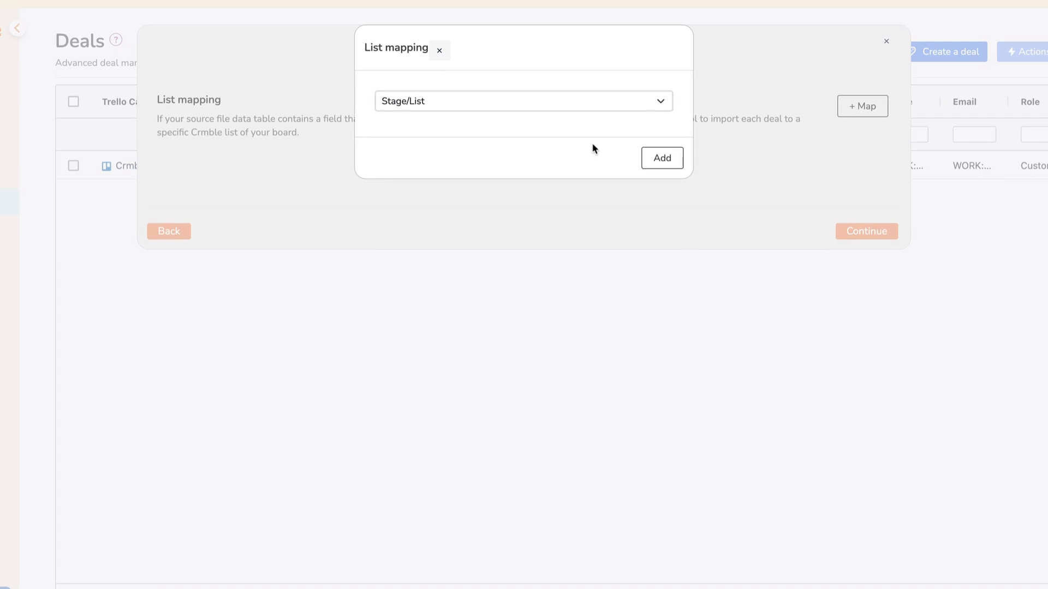
left_click(674, 162)
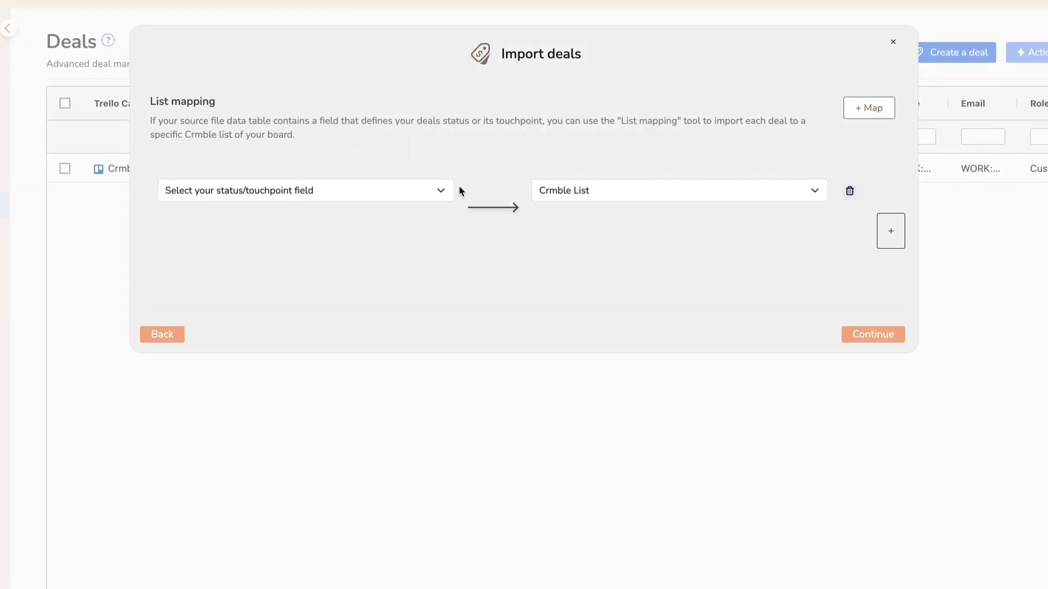
Map the New deals stage to the New leads list and the Proposal review stage to the Proposal review list.
left_click(443, 191)
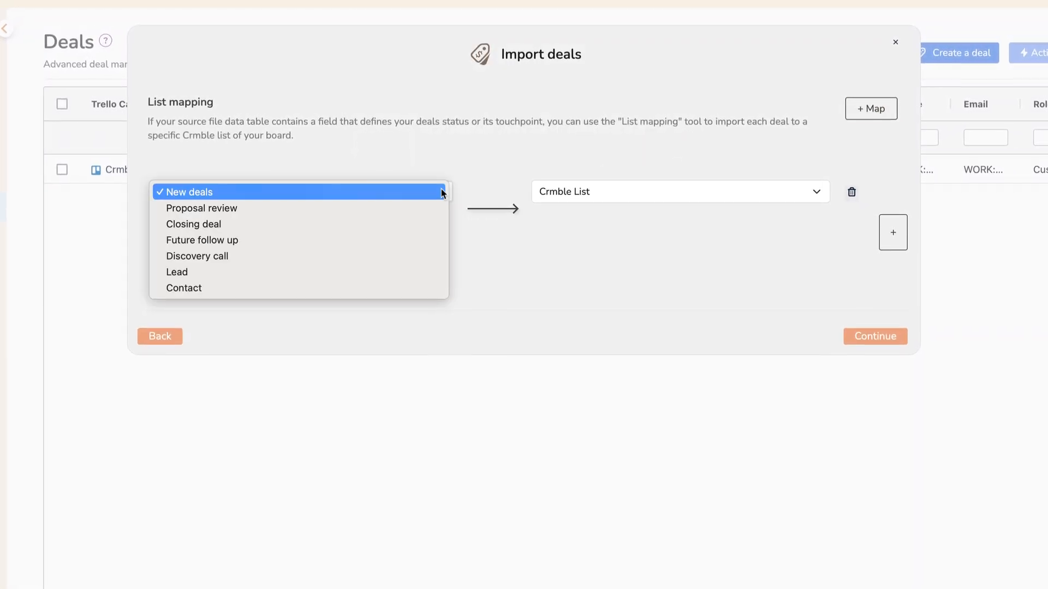
left_click(435, 197)
left_click(594, 195)
left_click(613, 200)
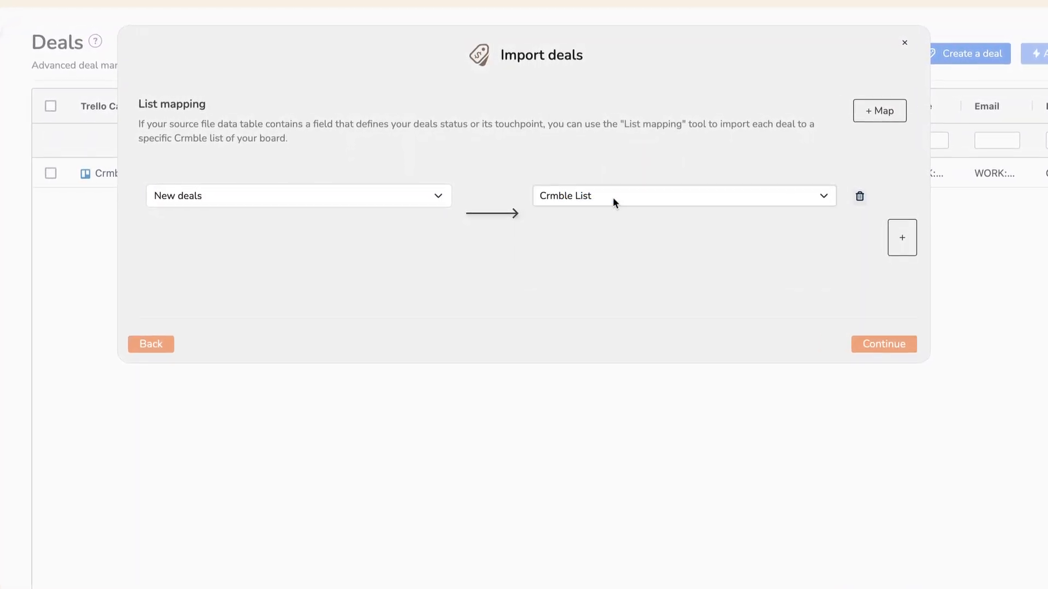
left_click(895, 233)
left_click(429, 231)
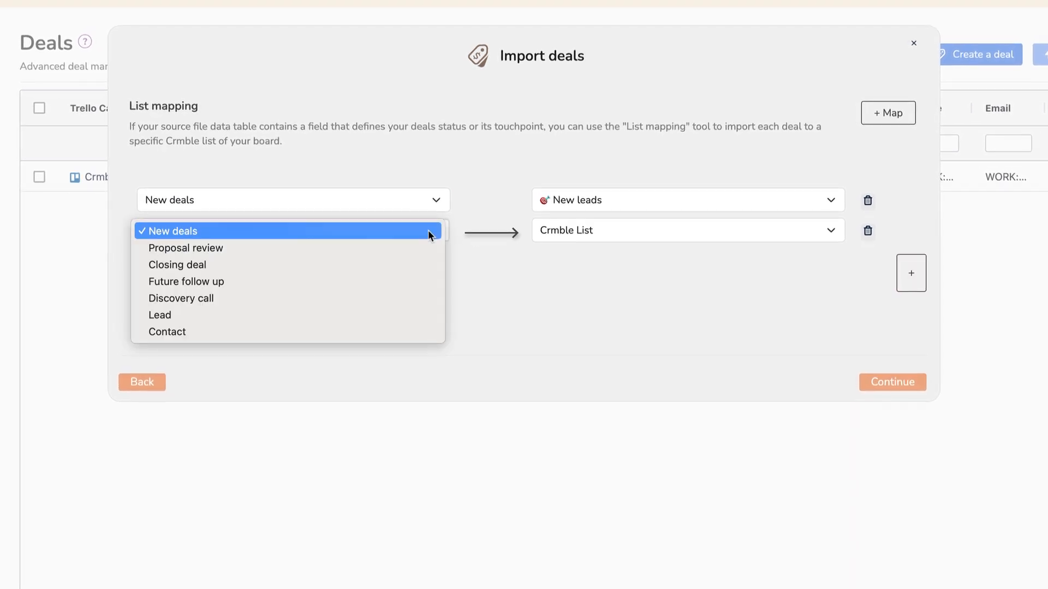
left_click(434, 261)
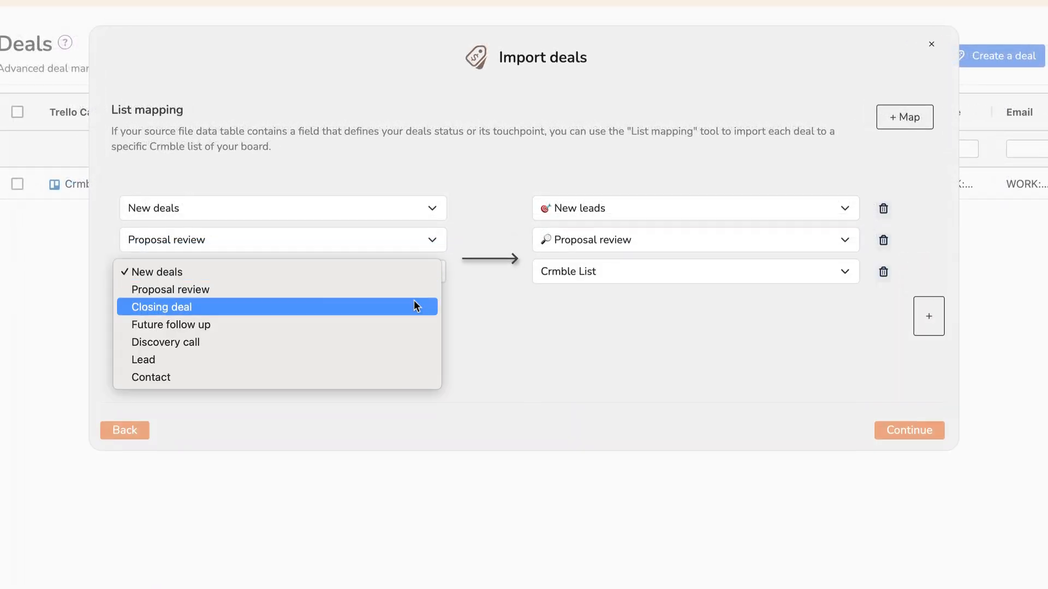
Map the Closing deal stage to the Closing deal list and the Future follow up stage to the Future follow-up list.
left_click(418, 289)
left_click(621, 266)
left_click(670, 323)
left_click(928, 316)
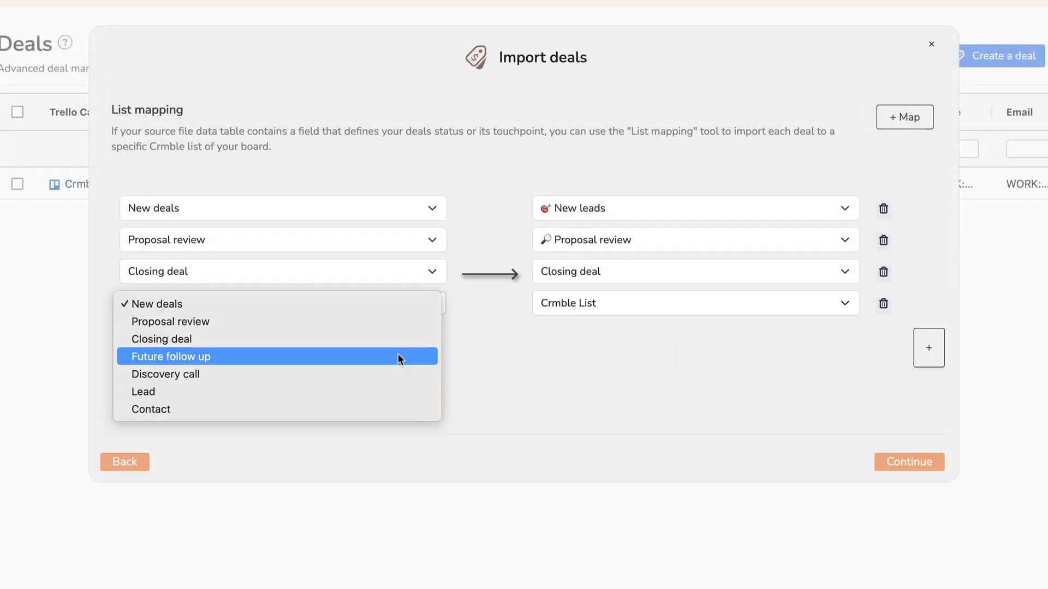
left_click(398, 356)
left_click(802, 303)
left_click(782, 374)
Add mappings from the Discovery call stage to the First call list and from the Lead stage to the New leads list.
left_click(928, 347)
left_click(429, 334)
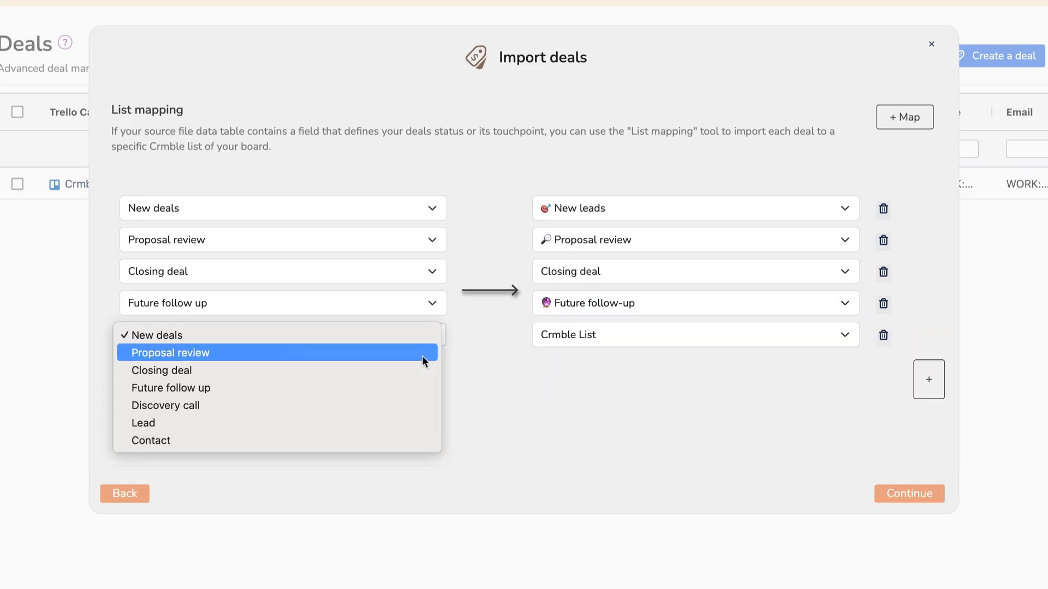
left_click(415, 405)
left_click(594, 332)
left_click(601, 347)
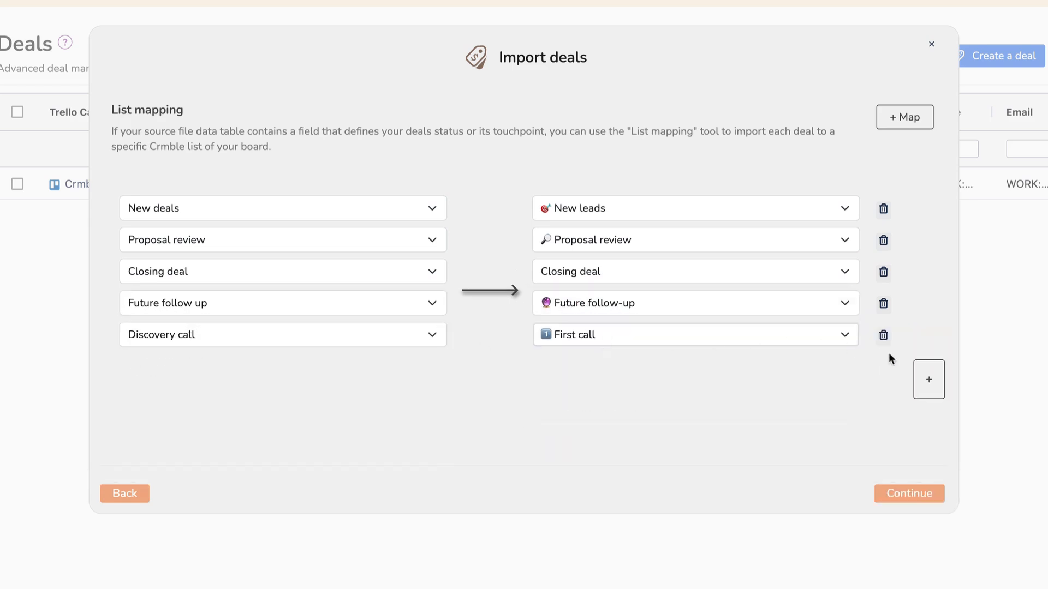
left_click(928, 380)
left_click(365, 455)
left_click(591, 366)
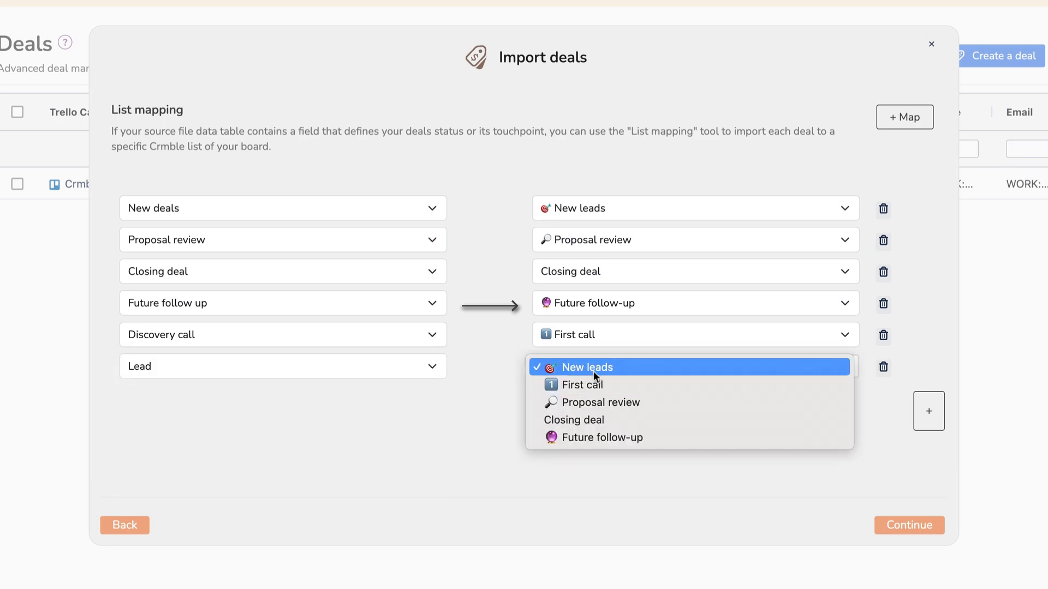
left_click(594, 371)
Add a mapping from the Contact stage to the First call list and run the deals import.
left_click(925, 407)
left_click(384, 398)
left_click(355, 504)
left_click(567, 417)
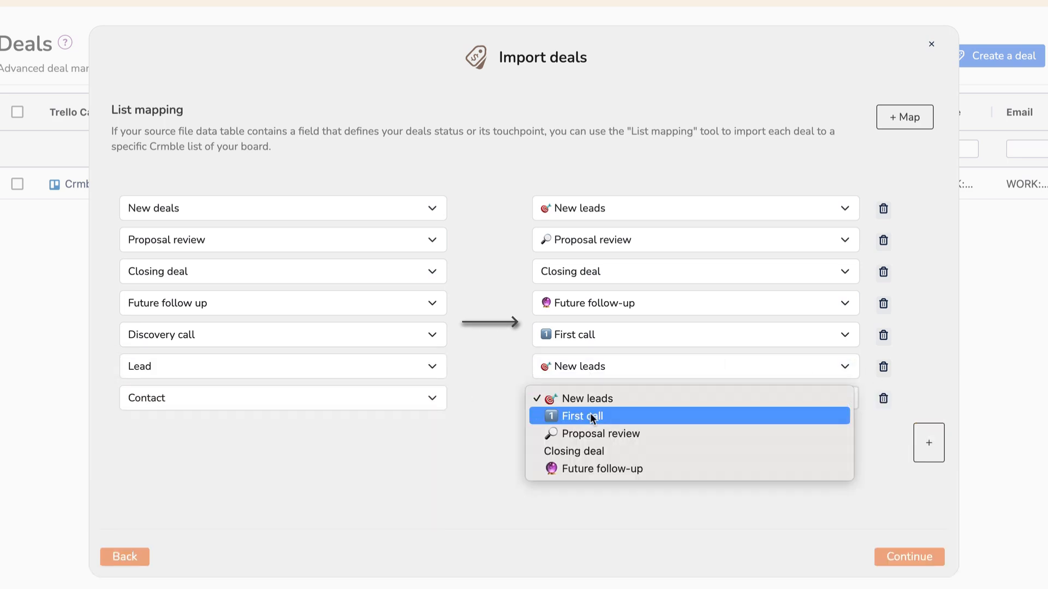
left_click(570, 416)
left_click(791, 438)
left_click(791, 410)
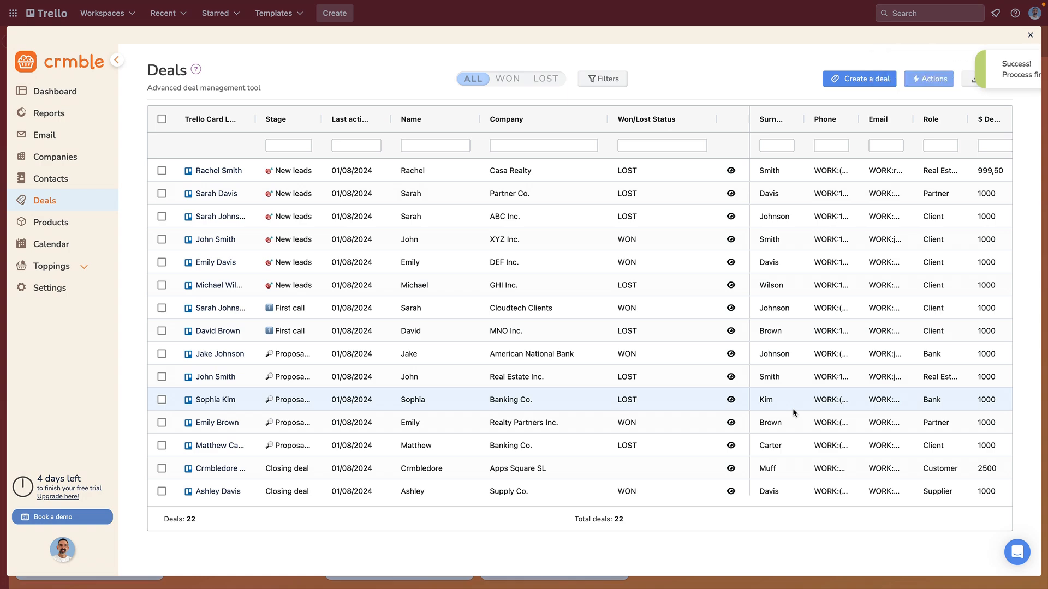
Review the imported deals in the Deals table, close Crmble and check the imported cards in the board's lists.
scroll(792, 408, "down", 5)
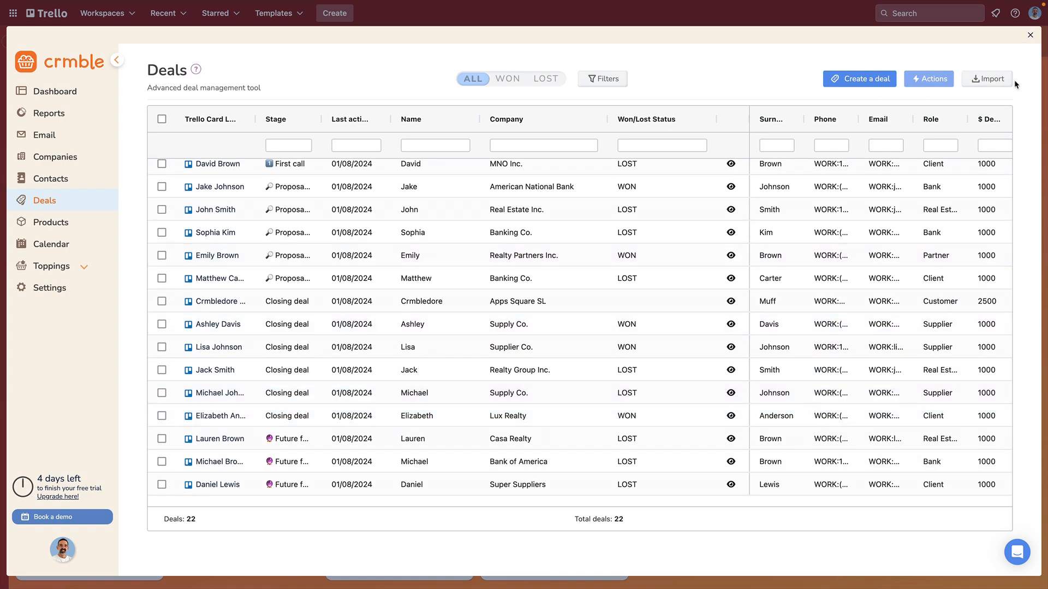
left_click(1030, 37)
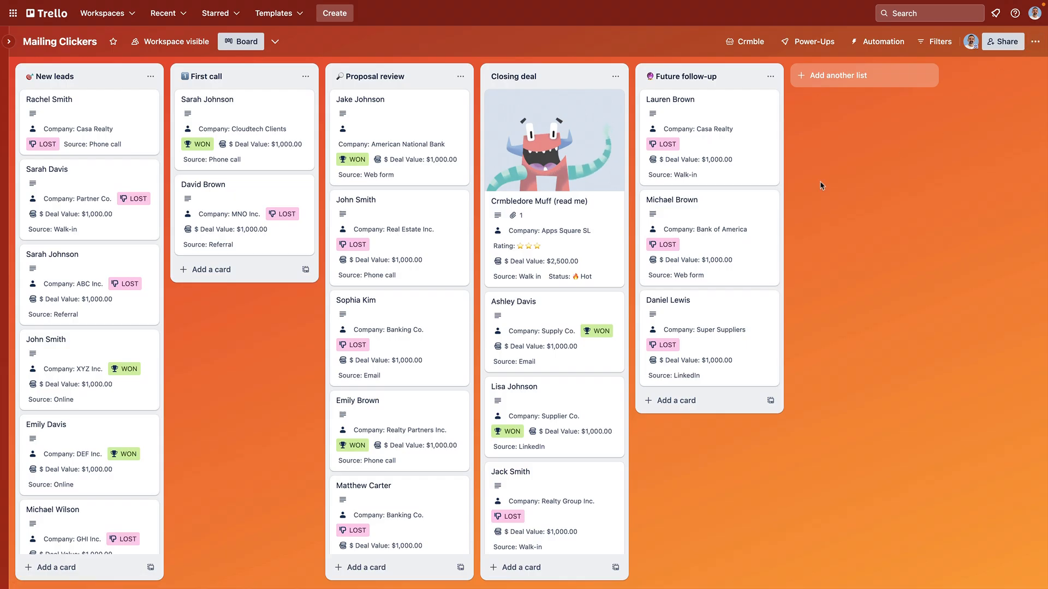
scroll(100, 338, "down", 1)
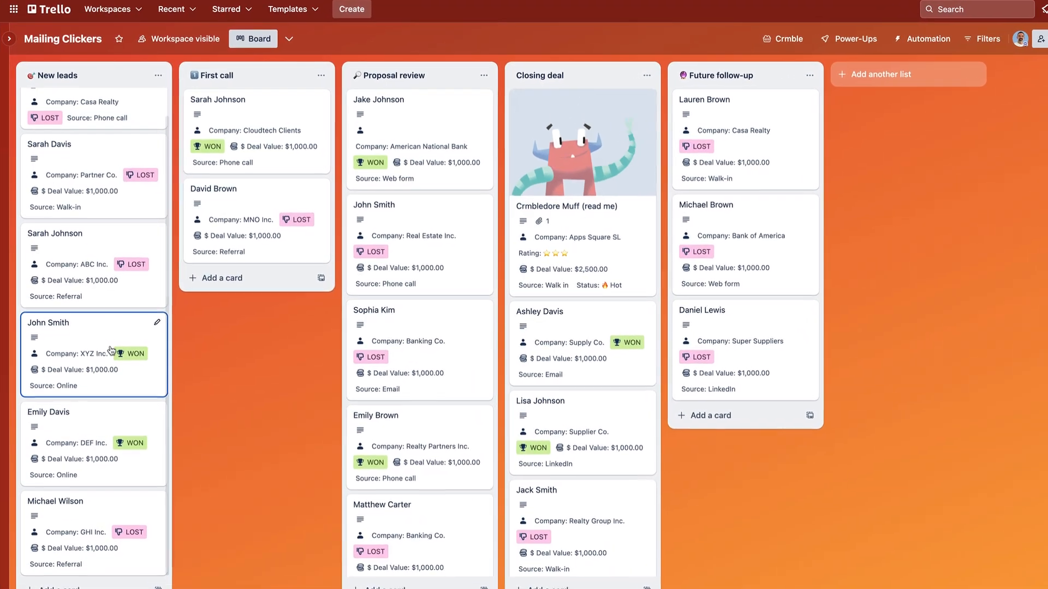
scroll(111, 349, "up", 1)
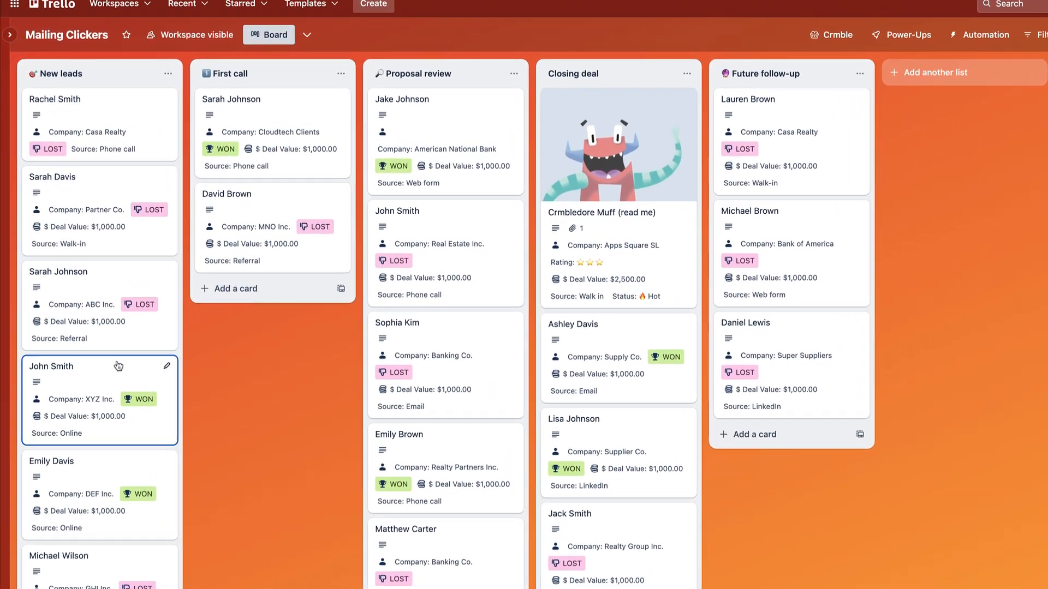